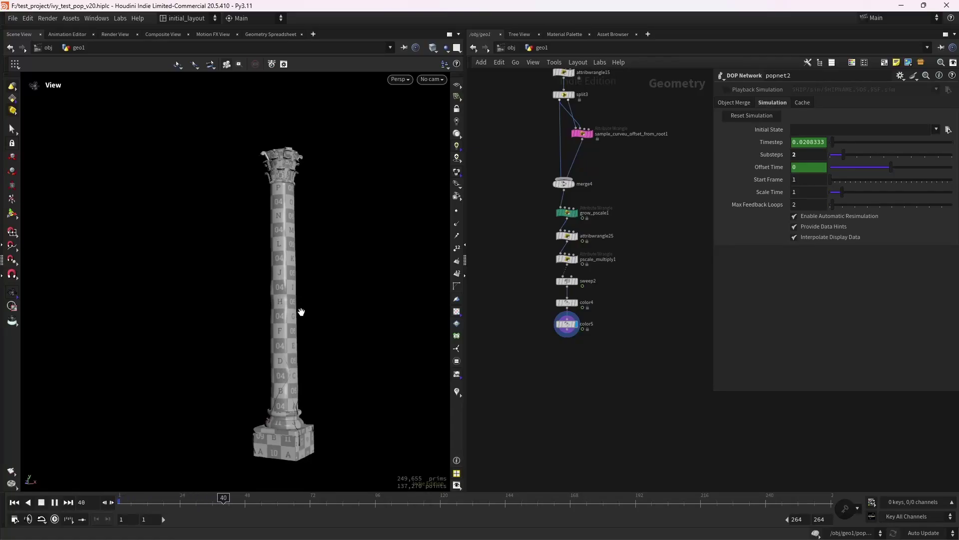
Examine the grown ivy on the column and the node network around the popnet2 simulation.
{"action": "left_click_drag", "start_coordinate": [263, 353], "coordinate": [324, 342]}
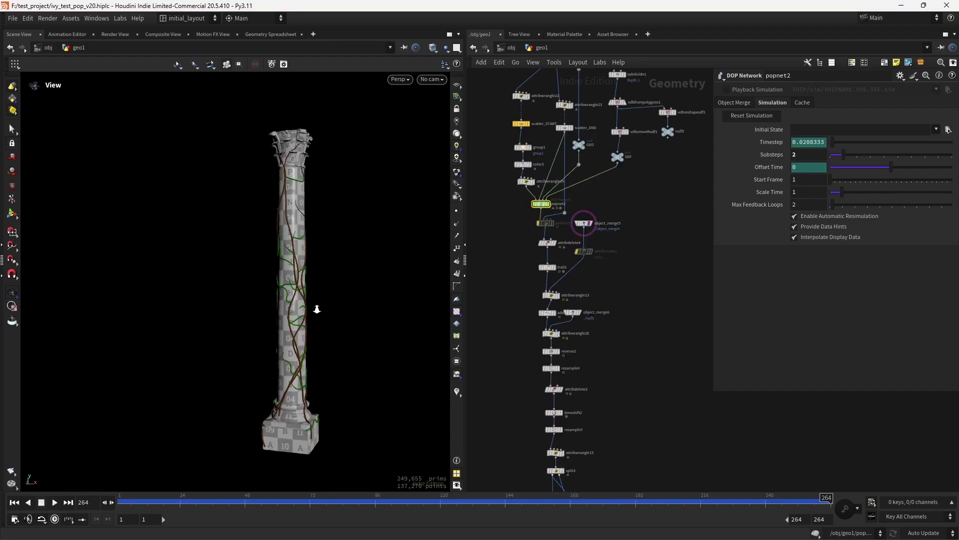
{"action": "right_click_drag", "start_coordinate": [317, 310], "coordinate": [370, 337]}
{"action": "left_click_drag", "start_coordinate": [370, 336], "coordinate": [418, 334]}
{"action": "middle_click_drag", "start_coordinate": [627, 266], "coordinate": [641, 280]}
{"action": "scroll", "coordinate": [637, 370], "scroll_direction": "up", "scroll_amount": 4}
{"action": "scroll", "coordinate": [641, 280], "scroll_direction": "down", "scroll_amount": 4}
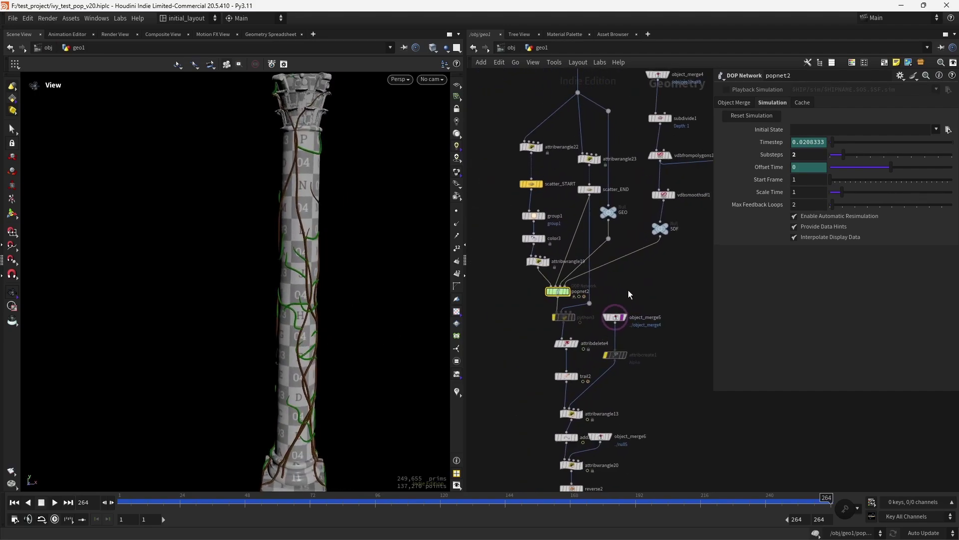
{"action": "scroll", "coordinate": [632, 292], "scroll_direction": "up", "scroll_amount": 3}
{"action": "scroll", "coordinate": [650, 294], "scroll_direction": "up", "scroll_amount": 3}
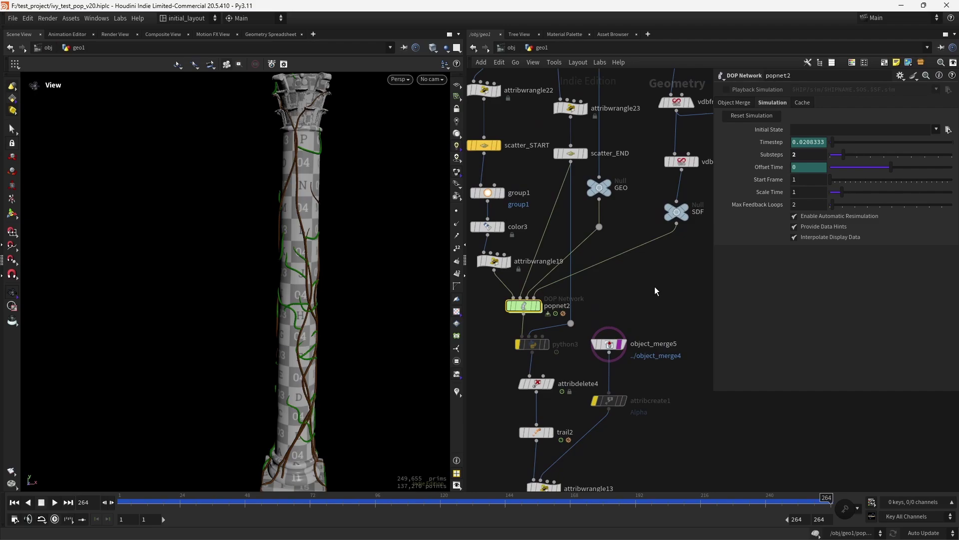
{"action": "scroll", "coordinate": [652, 292], "scroll_direction": "down", "scroll_amount": 3}
{"action": "scroll", "coordinate": [646, 290], "scroll_direction": "up", "scroll_amount": 4}
{"action": "mouse_move", "coordinate": [645, 290]}
{"action": "middle_mouse_down"}
{"action": "mouse_move", "coordinate": [634, 287]}
{"action": "mouse_move", "coordinate": [643, 304]}
{"action": "middle_mouse_up"}
{"action": "scroll", "coordinate": [636, 291], "scroll_direction": "down", "scroll_amount": 5}
{"action": "scroll", "coordinate": [643, 304], "scroll_direction": "up", "scroll_amount": 3}
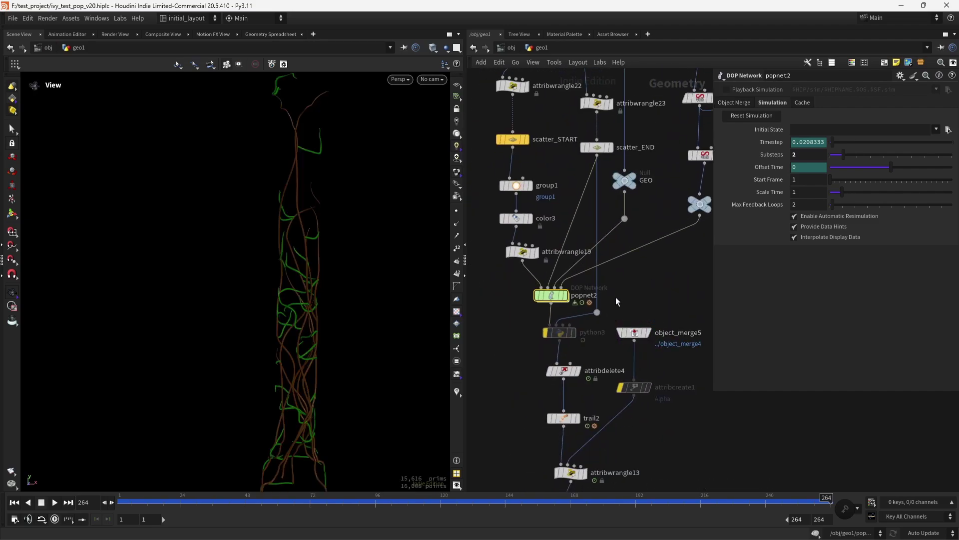
Rewind to frame 1, template object_merge5's column and display the start points from attribwrangle19.
{"action": "scroll", "coordinate": [615, 297], "scroll_direction": "up", "scroll_amount": 2}
{"action": "left_click", "coordinate": [14, 502]}
{"action": "middle_click_drag", "start_coordinate": [632, 300], "coordinate": [670, 384]}
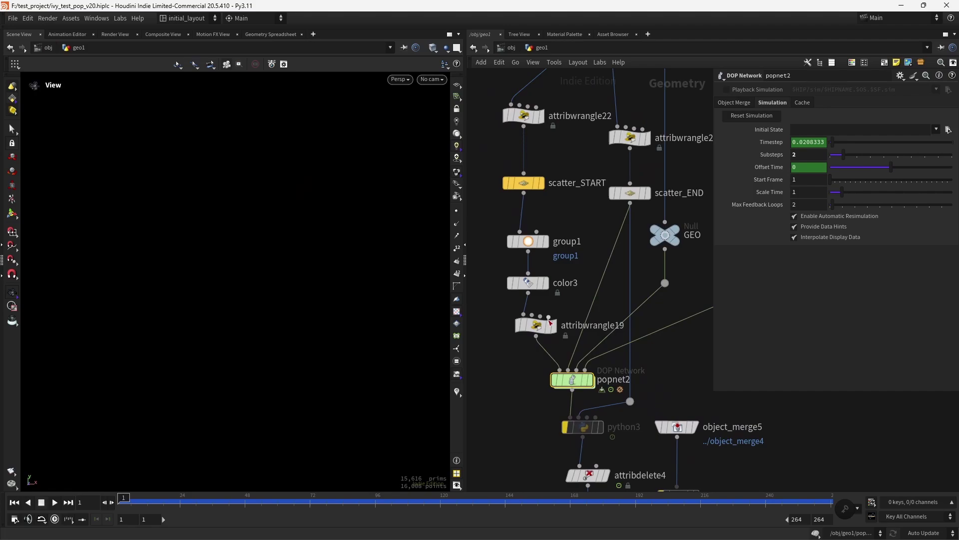
{"action": "left_click", "coordinate": [689, 427]}
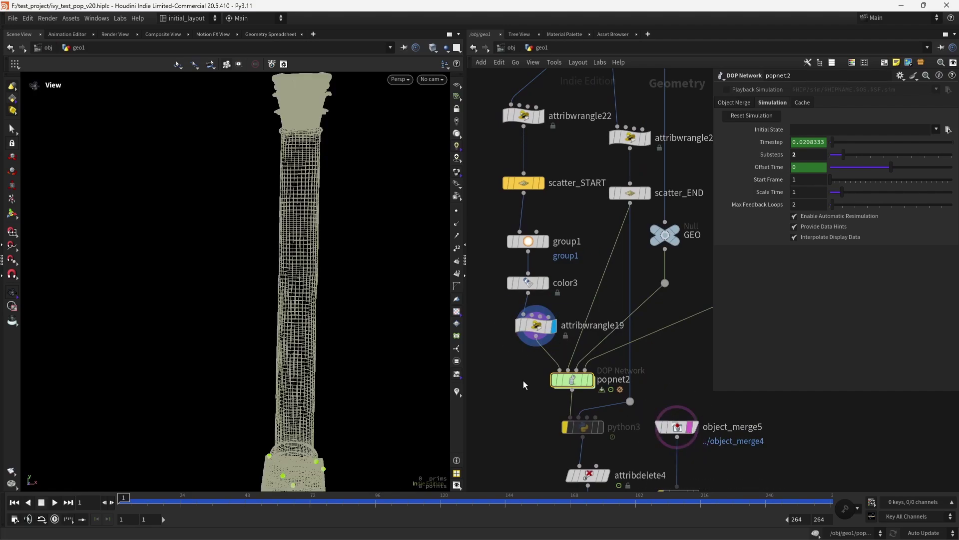
{"action": "scroll", "coordinate": [311, 375], "scroll_direction": "down", "scroll_amount": 2}
{"action": "scroll", "coordinate": [324, 378], "scroll_direction": "up", "scroll_amount": 3}
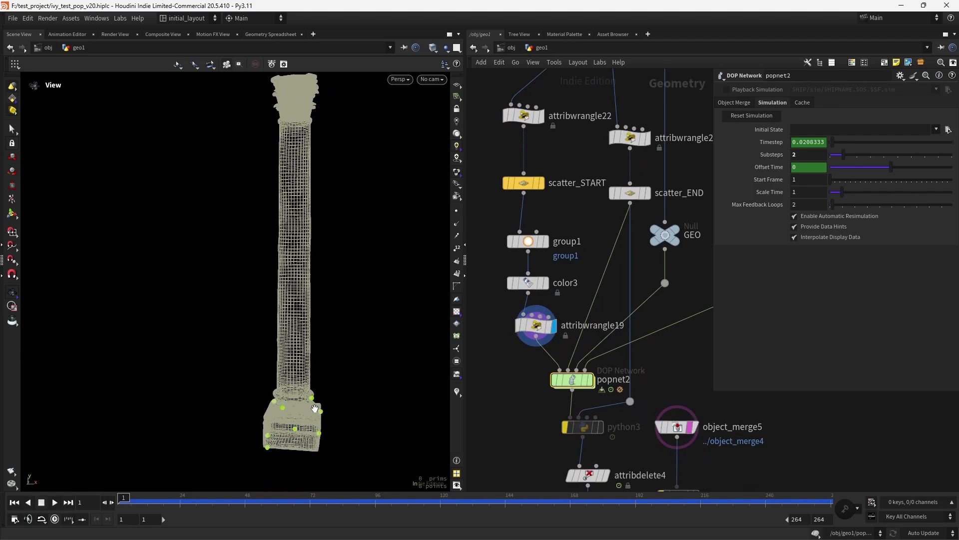
Display the scatter_END target points on the column and view them from another angle.
{"action": "middle_click_drag", "start_coordinate": [598, 248], "coordinate": [581, 315]}
{"action": "left_click", "coordinate": [631, 259]}
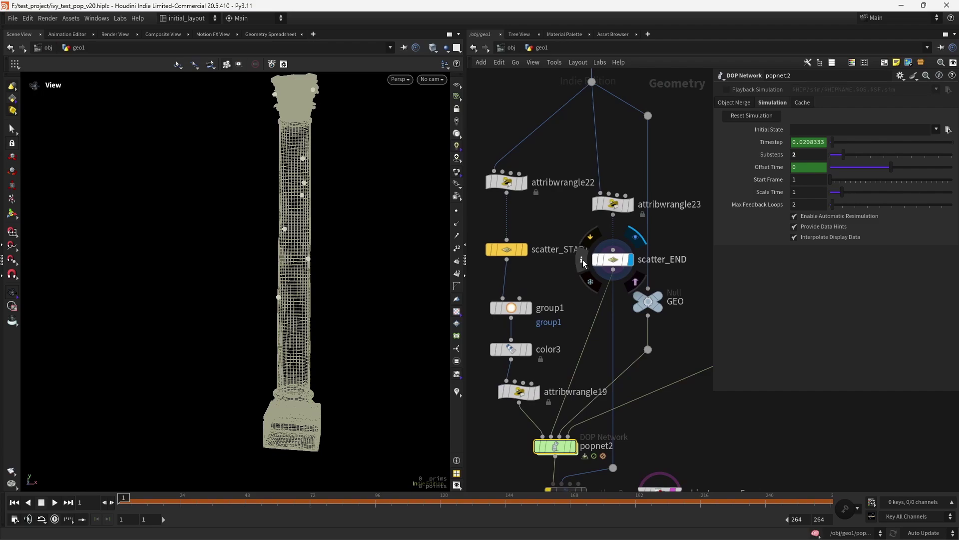
{"action": "left_click_drag", "start_coordinate": [321, 320], "coordinate": [378, 348]}
{"action": "left_click", "coordinate": [535, 391]}
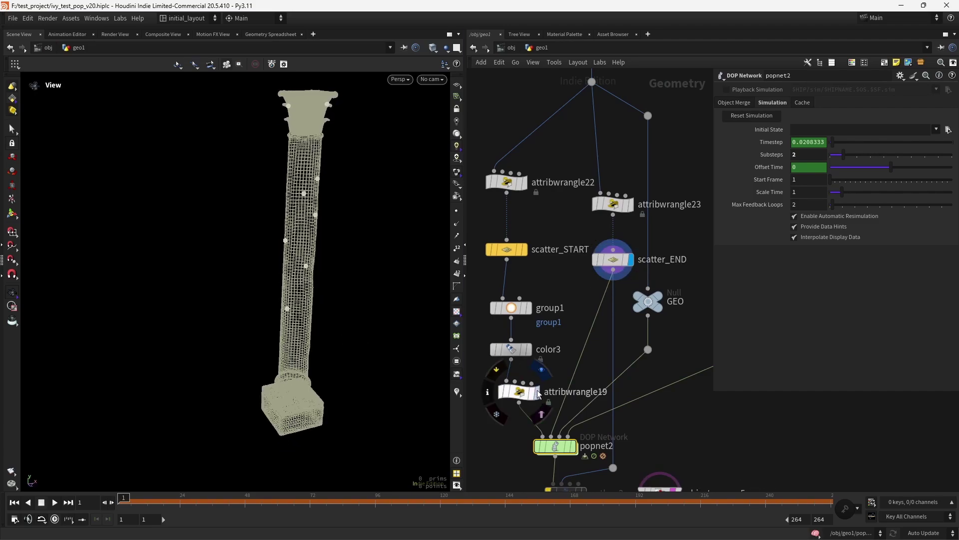
{"action": "left_click", "coordinate": [631, 258]}
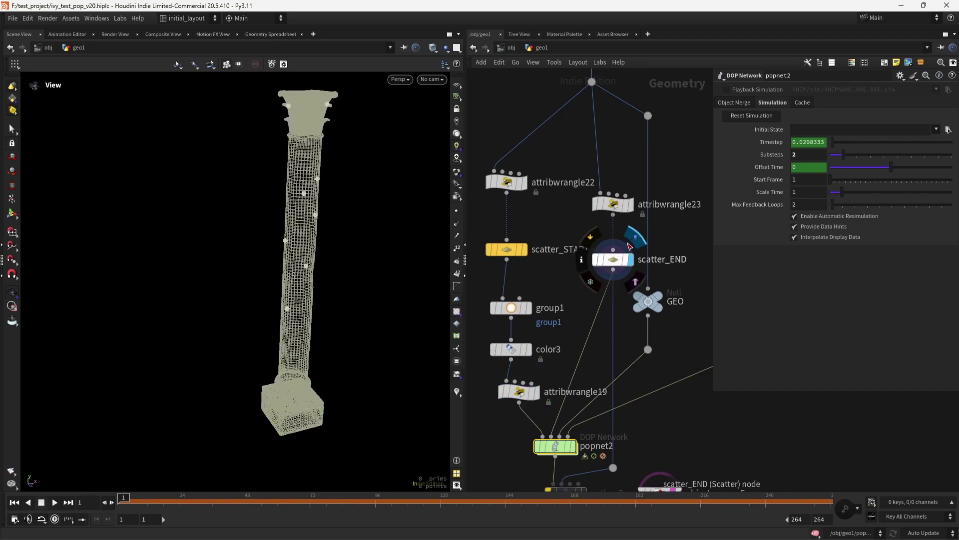
{"action": "left_click_drag", "start_coordinate": [346, 294], "coordinate": [324, 278]}
Enter the popnet2 network, find sopsolver1 and open its internal network.
{"action": "middle_click_drag", "start_coordinate": [554, 376], "coordinate": [607, 335]}
{"action": "left_click", "coordinate": [573, 375]}
{"action": "double_click", "coordinate": [553, 376]}
{"action": "scroll", "coordinate": [597, 325], "scroll_direction": "down", "scroll_amount": 4}
{"action": "scroll", "coordinate": [606, 332], "scroll_direction": "up", "scroll_amount": 4}
{"action": "scroll", "coordinate": [605, 329], "scroll_direction": "down", "scroll_amount": 4}
{"action": "scroll", "coordinate": [599, 330], "scroll_direction": "up", "scroll_amount": 4}
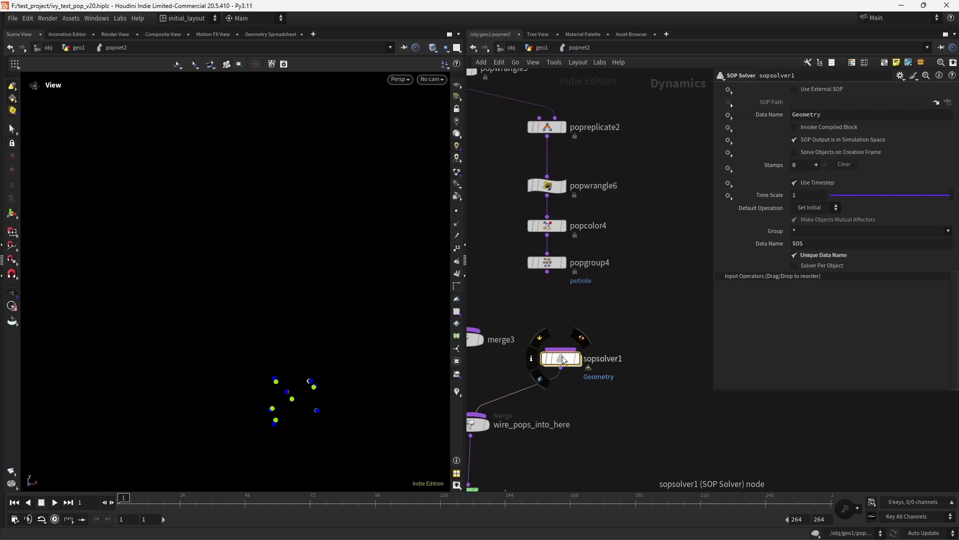
{"action": "double_click", "coordinate": [566, 360]}
Inspect the parameters of ray1 and object_merge2, and display ray1's projected points.
{"action": "left_click", "coordinate": [553, 335]}
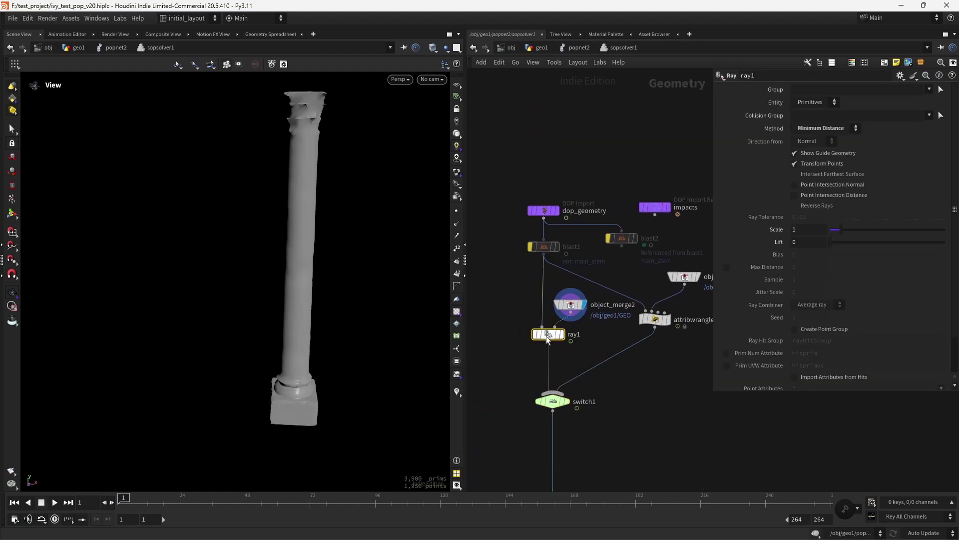
{"action": "left_click", "coordinate": [569, 306]}
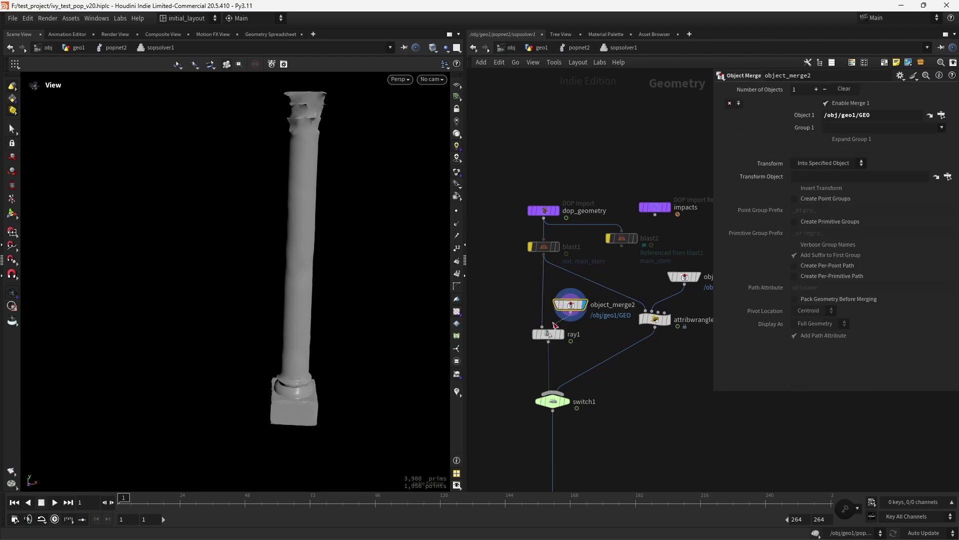
{"action": "left_click", "coordinate": [565, 319]}
{"action": "scroll", "coordinate": [594, 329], "scroll_direction": "up", "scroll_amount": 2}
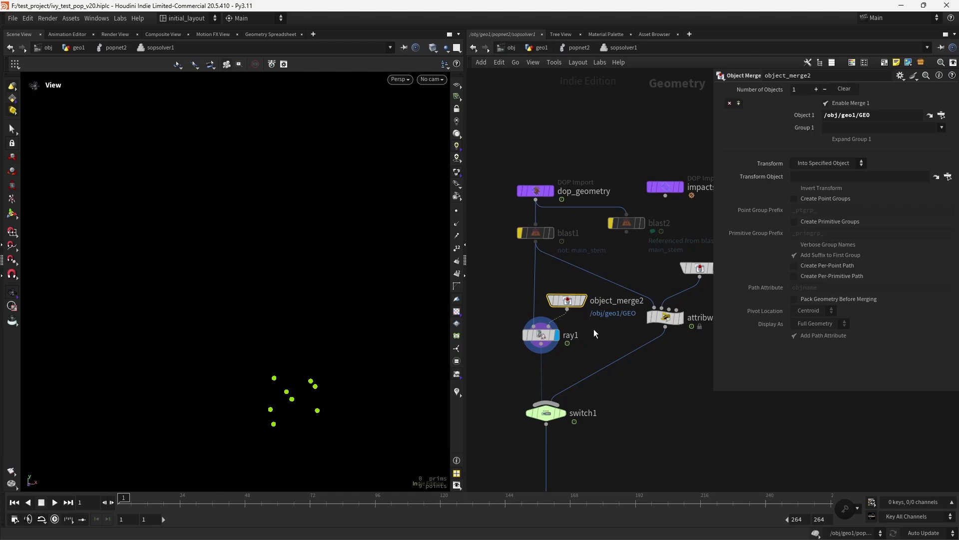
Check the inputs of switch1, scrub the simulation to frame 94 and return to the popnet2 level.
{"action": "left_click_drag", "start_coordinate": [125, 505], "coordinate": [85, 502]}
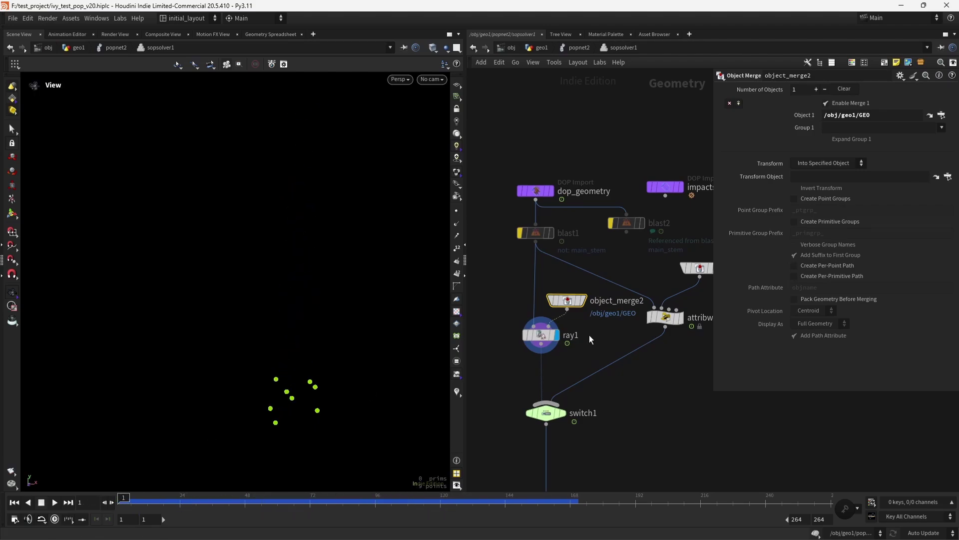
{"action": "left_click", "coordinate": [551, 413]}
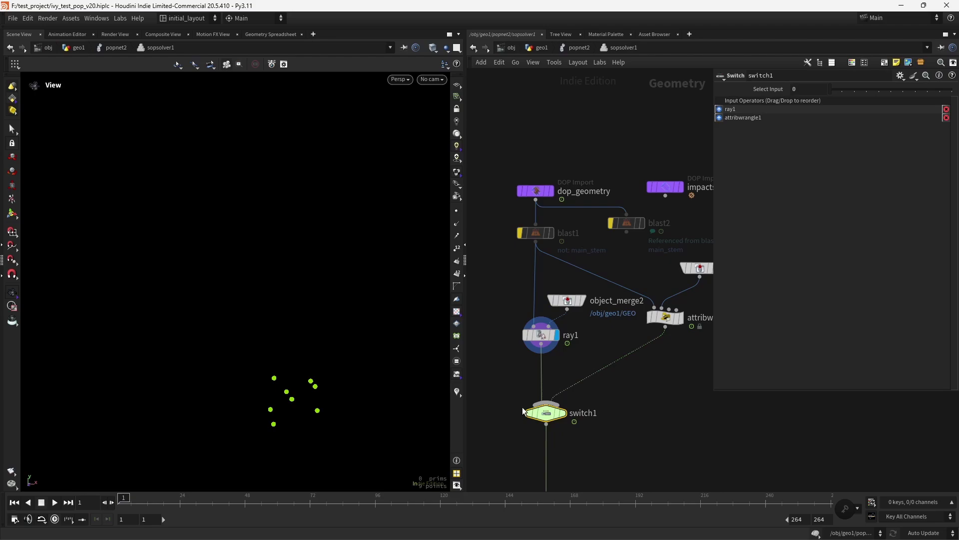
{"action": "mouse_move", "coordinate": [564, 415]}
{"action": "left_click_drag", "start_coordinate": [124, 500], "coordinate": [370, 497]}
{"action": "left_click", "coordinate": [576, 50]}
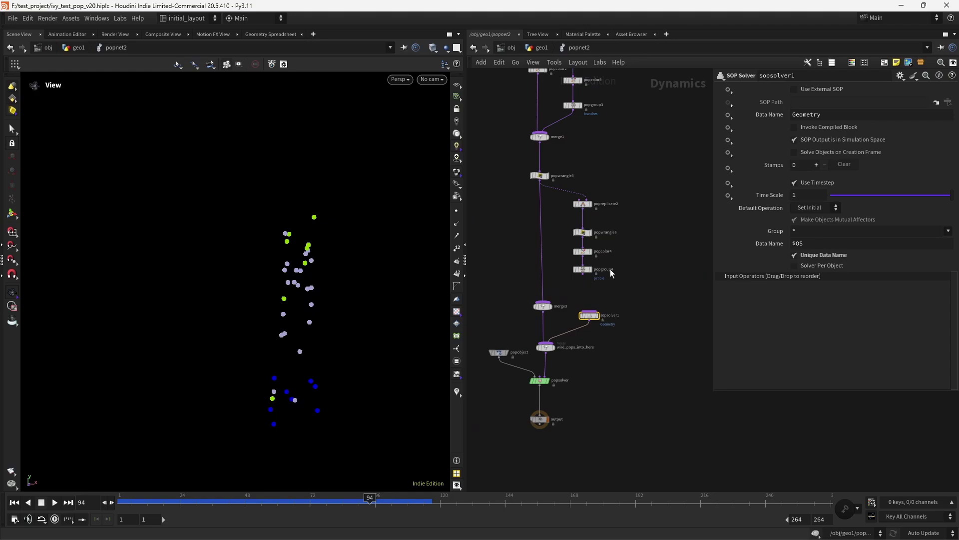
Reopen sopsolver1, display object_merge2's column in wire-over-shaded mode and show ray1's parameters.
{"action": "double_click", "coordinate": [589, 316]}
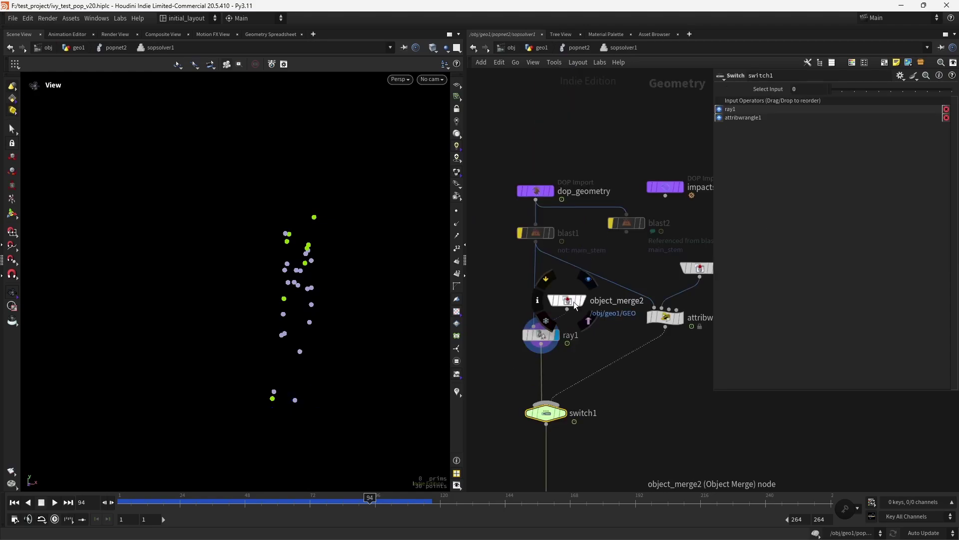
{"action": "left_click", "coordinate": [530, 317]}
{"action": "key", "text": "shift+w"}
{"action": "scroll", "coordinate": [365, 413], "scroll_direction": "up", "scroll_amount": 3}
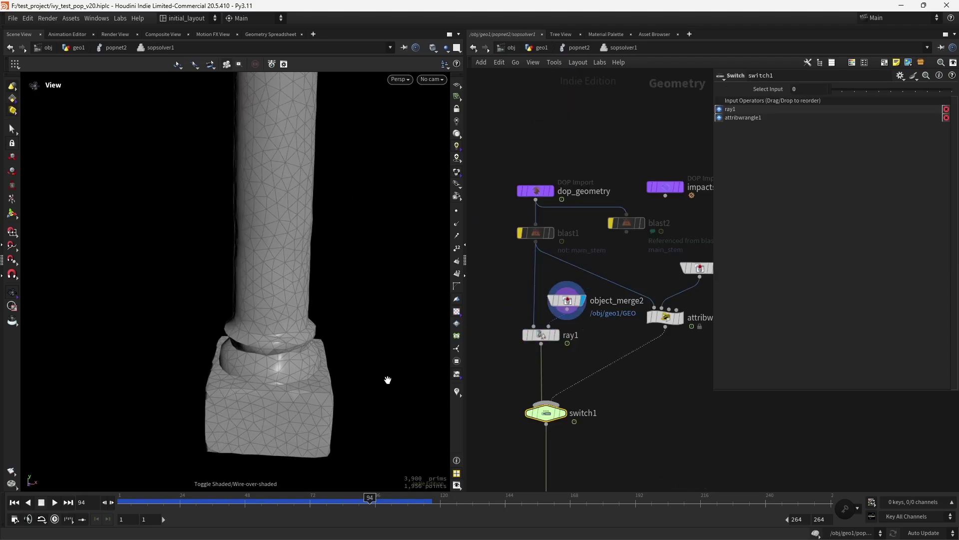
{"action": "scroll", "coordinate": [336, 380], "scroll_direction": "down", "scroll_amount": 2}
{"action": "middle_click_drag", "start_coordinate": [373, 376], "coordinate": [355, 384]}
{"action": "left_click", "coordinate": [541, 335]}
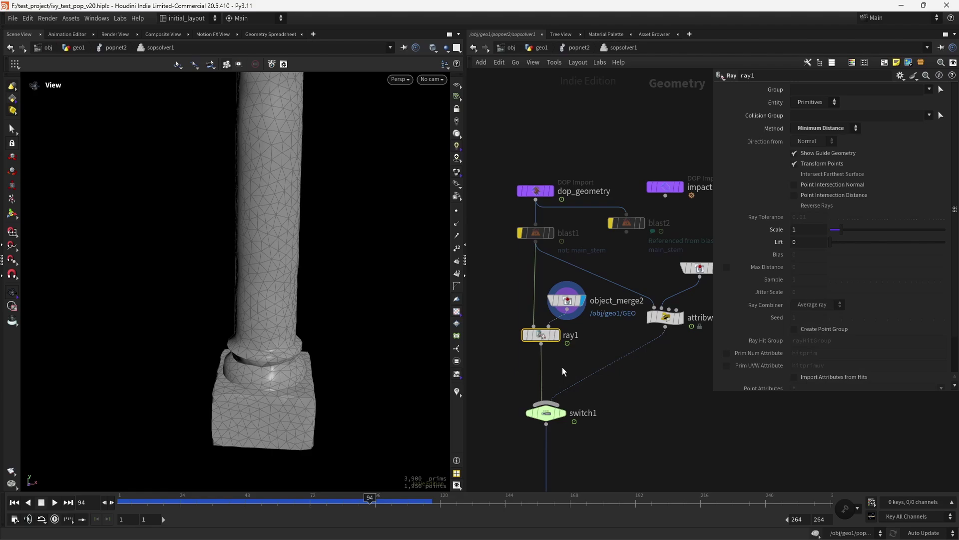
{"action": "scroll", "coordinate": [578, 345], "scroll_direction": "down", "scroll_amount": 4}
{"action": "middle_click_drag", "start_coordinate": [577, 345], "coordinate": [557, 356]}
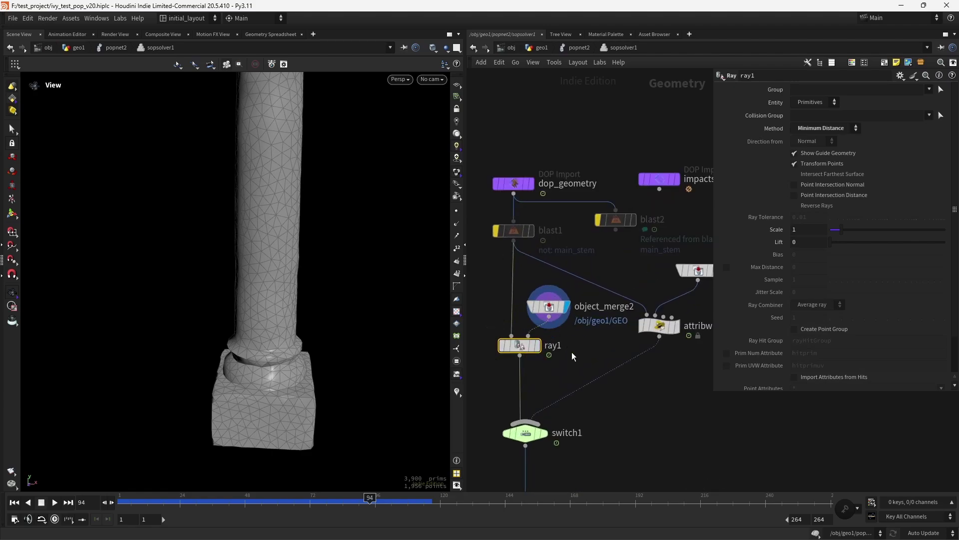
{"action": "scroll", "coordinate": [561, 357], "scroll_direction": "down", "scroll_amount": 3}
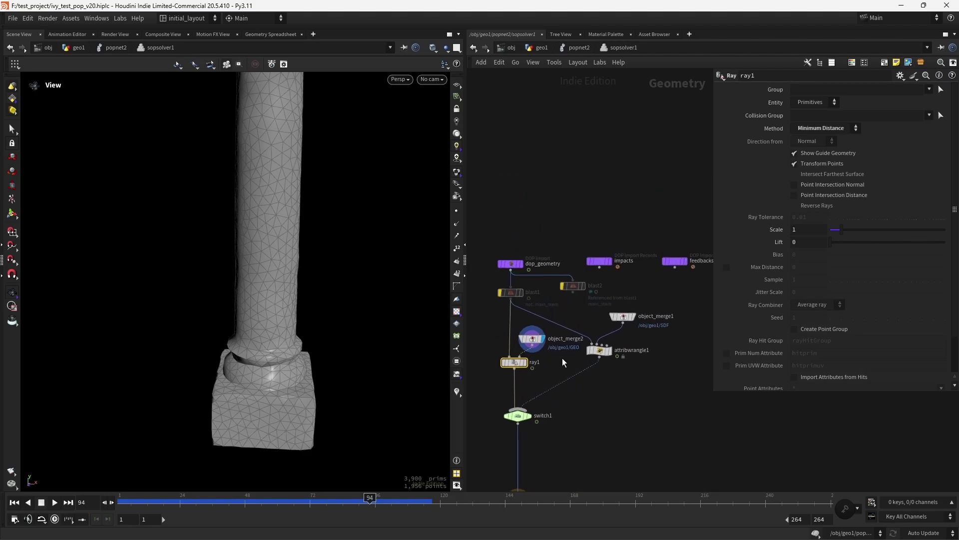
Return to geo1 and display the SDF null without the column template or wireframe overlay.
{"action": "left_click", "coordinate": [542, 48]}
{"action": "scroll", "coordinate": [677, 269], "scroll_direction": "down", "scroll_amount": 3}
{"action": "middle_click_drag", "start_coordinate": [676, 269], "coordinate": [557, 306]}
{"action": "scroll", "coordinate": [619, 302], "scroll_direction": "up", "scroll_amount": 3}
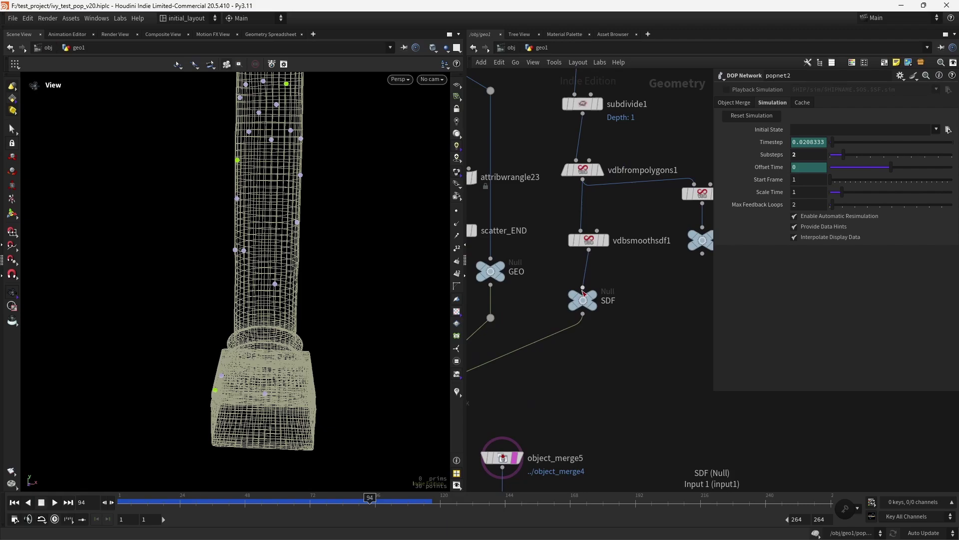
{"action": "key", "text": "r"}
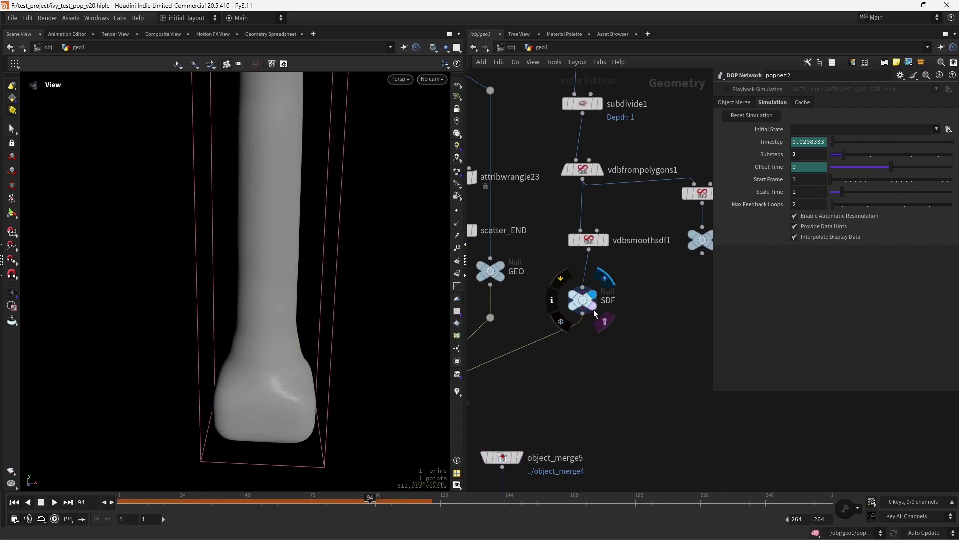
{"action": "key", "text": "shift+w"}
{"action": "scroll", "coordinate": [645, 290], "scroll_direction": "down", "scroll_amount": 3}
{"action": "middle_click_drag", "start_coordinate": [639, 289], "coordinate": [631, 324]}
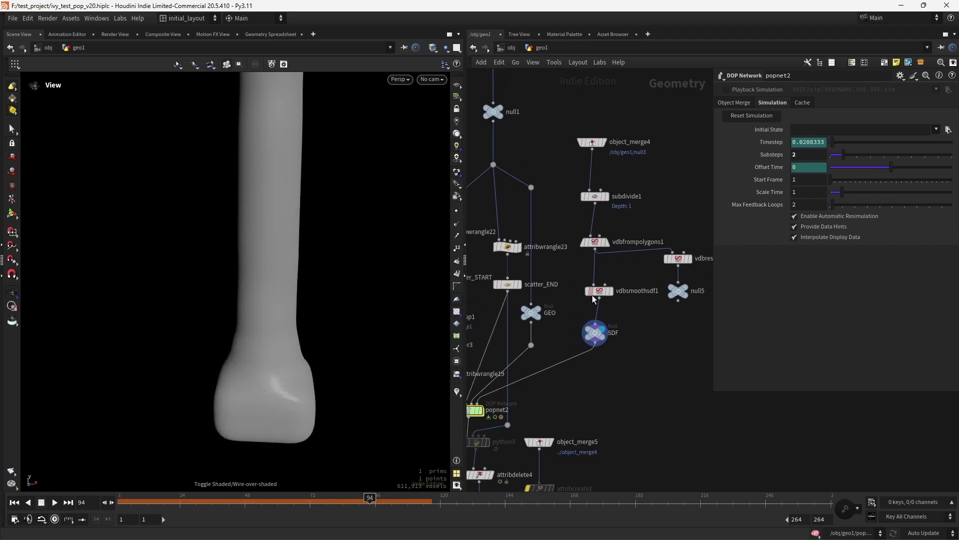
Compare the SDF with vdbsmoothsdf1 bypassed and re-enabled, checking the vdbfrompolygons1 and vdbsmoothsdf1 parameters.
{"action": "left_click", "coordinate": [588, 277]}
{"action": "left_click_drag", "start_coordinate": [310, 361], "coordinate": [349, 366]}
{"action": "left_click", "coordinate": [595, 247]}
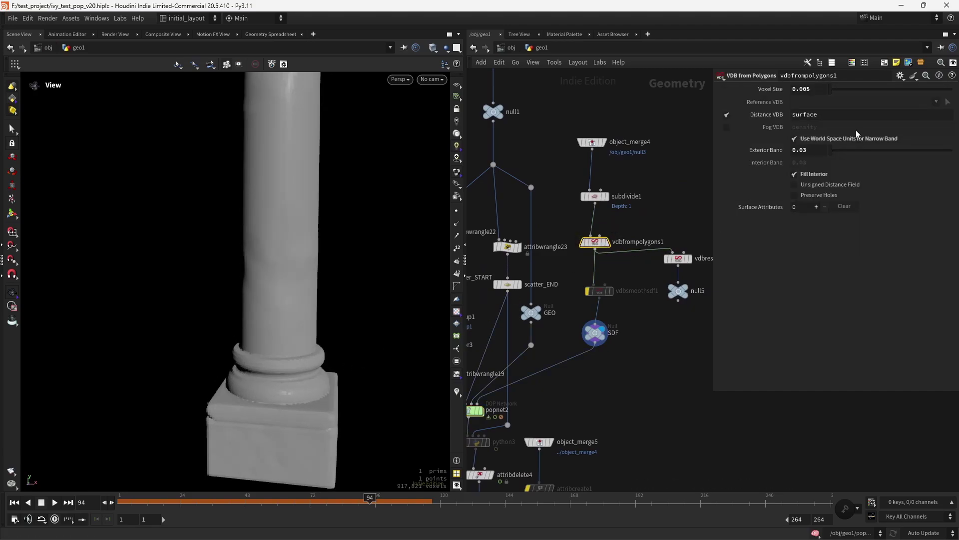
{"action": "left_click", "coordinate": [586, 278]}
{"action": "left_click", "coordinate": [604, 291]}
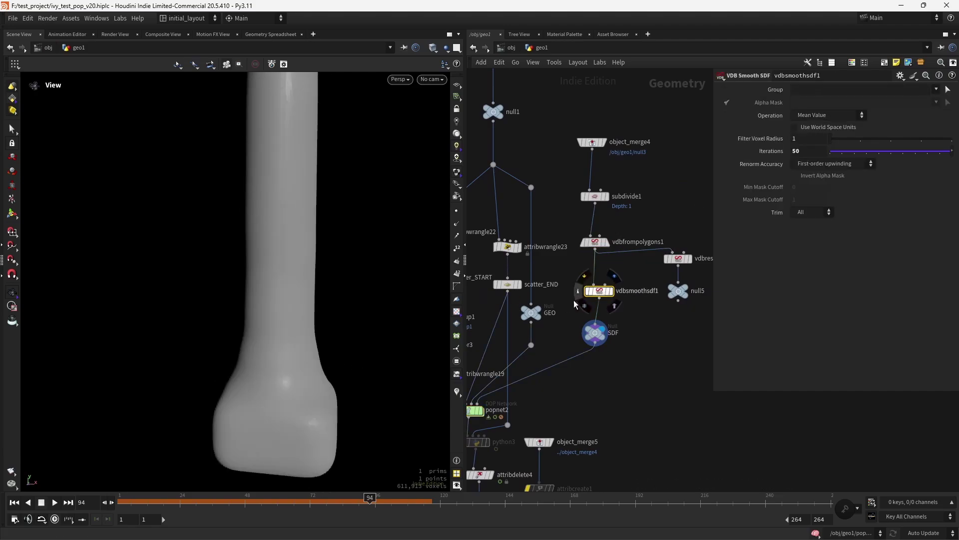
{"action": "mouse_move", "coordinate": [328, 396]}
{"action": "left_mouse_down"}
{"action": "mouse_move", "coordinate": [328, 360]}
{"action": "mouse_move", "coordinate": [317, 410]}
{"action": "left_mouse_up"}
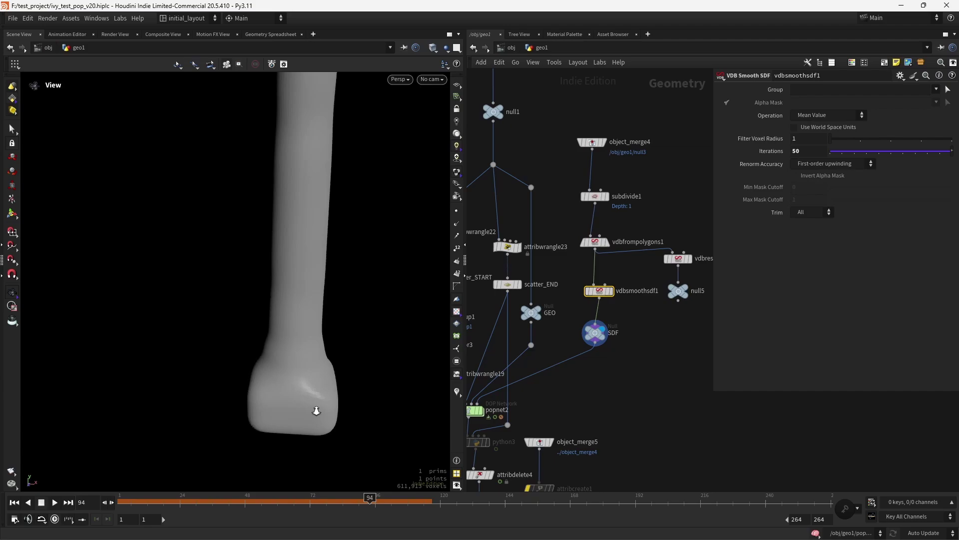
Go back into sopsolver1 inside popnet2 and display the SDF volume from object_merge1.
{"action": "left_click_drag", "start_coordinate": [609, 336], "coordinate": [593, 350]}
{"action": "scroll", "coordinate": [625, 319], "scroll_direction": "up", "scroll_amount": 1}
{"action": "scroll", "coordinate": [627, 324], "scroll_direction": "down", "scroll_amount": 1}
{"action": "middle_click_drag", "start_coordinate": [615, 328], "coordinate": [670, 290]}
{"action": "double_click", "coordinate": [519, 385]}
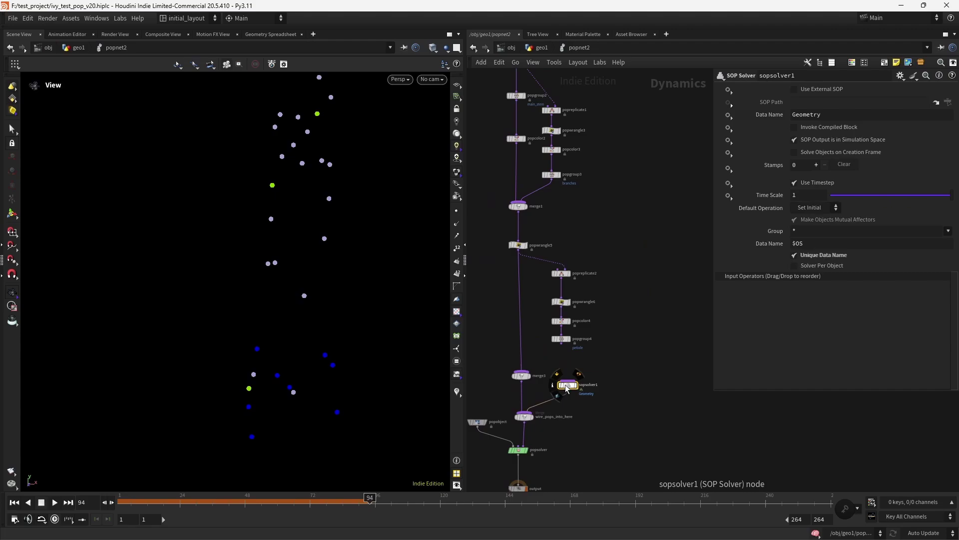
{"action": "double_click", "coordinate": [597, 363]}
{"action": "scroll", "coordinate": [601, 363], "scroll_direction": "up", "scroll_amount": 4}
{"action": "middle_click_drag", "start_coordinate": [610, 357], "coordinate": [607, 378]}
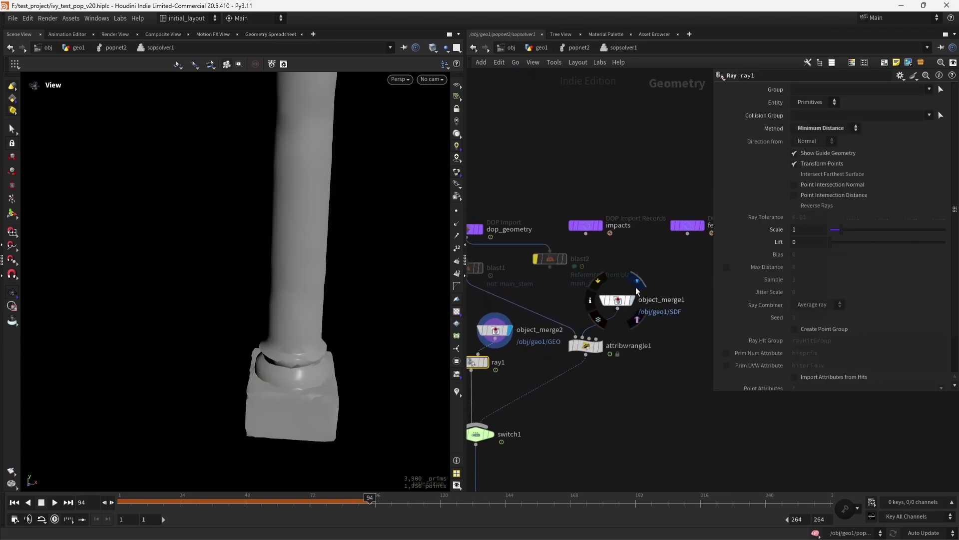
{"action": "left_click", "coordinate": [637, 285]}
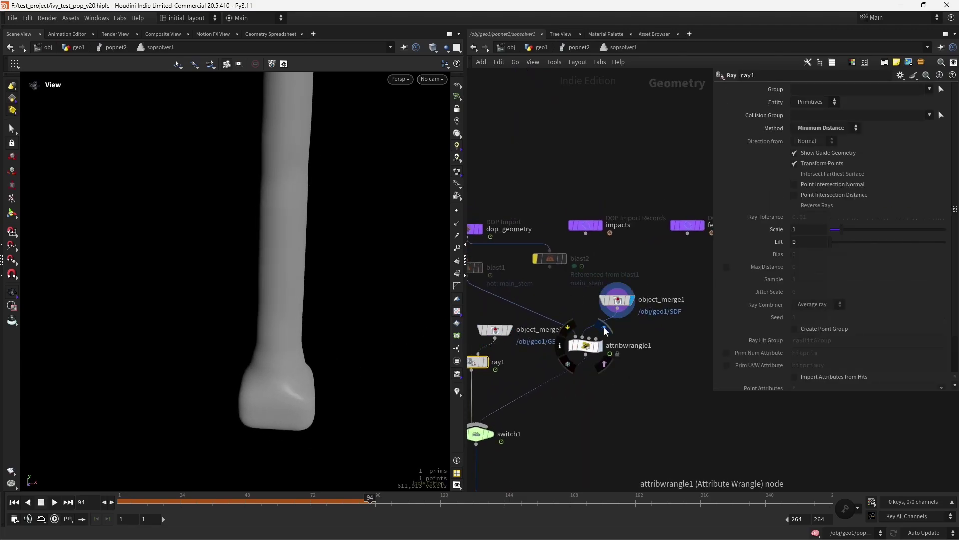
Display attribwrangle1's points, inspect its VEX code and check the switch1 inputs.
{"action": "left_click", "coordinate": [599, 344]}
{"action": "left_click", "coordinate": [585, 350]}
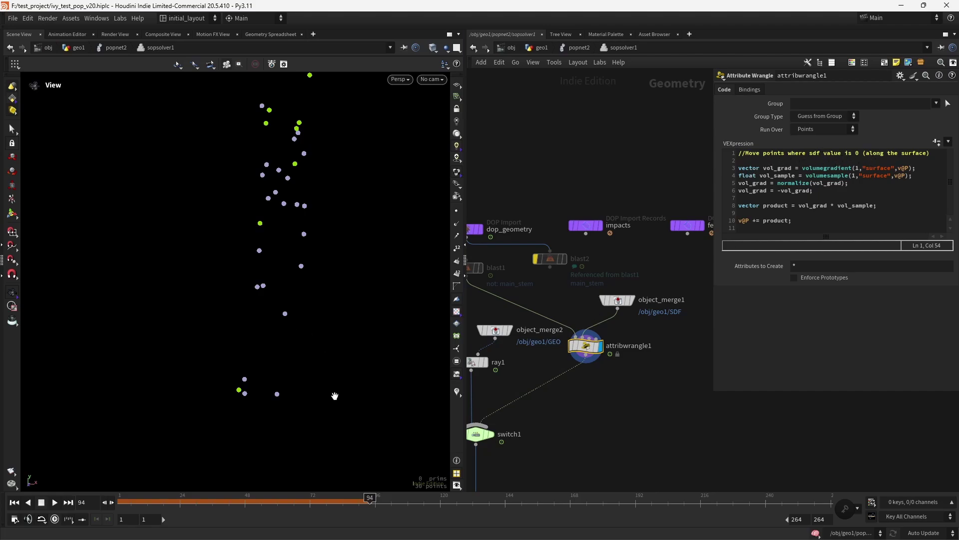
{"action": "middle_click_drag", "start_coordinate": [553, 402], "coordinate": [603, 364]}
{"action": "left_click", "coordinate": [539, 388]}
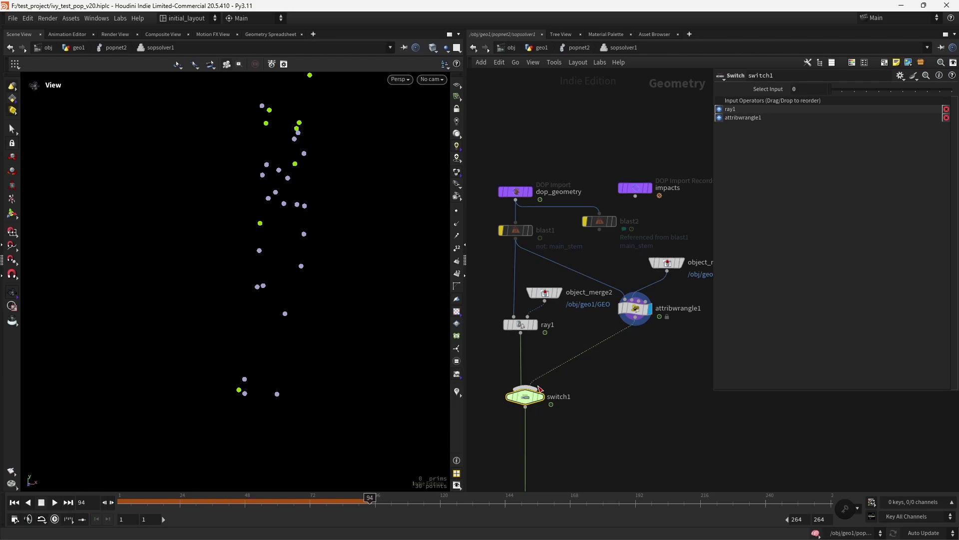
Rewind to frame 1 and display the SDF null in geo1.
{"action": "mouse_move", "coordinate": [121, 497]}
{"action": "left_mouse_down"}
{"action": "mouse_move", "coordinate": [298, 496]}
{"action": "mouse_move", "coordinate": [108, 497]}
{"action": "left_mouse_up"}
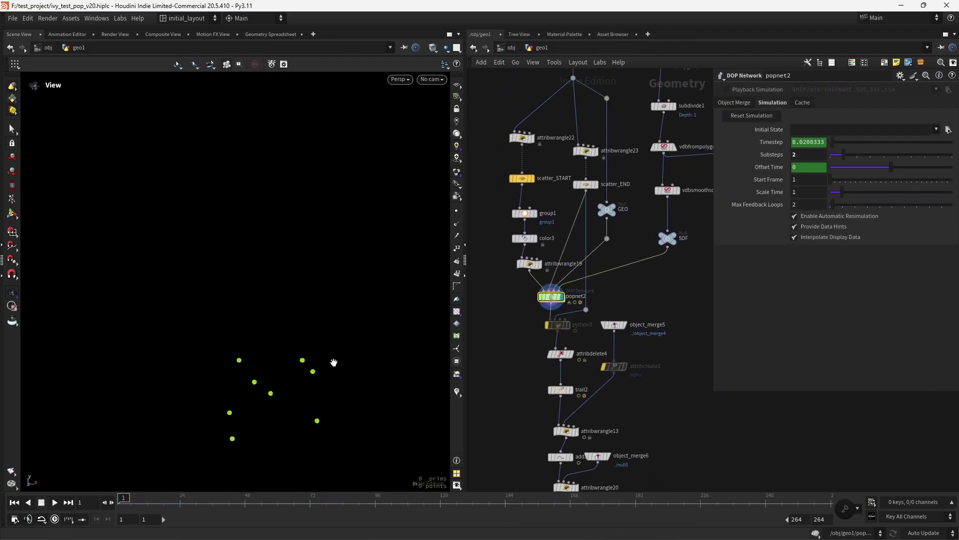
{"action": "left_click", "coordinate": [674, 236]}
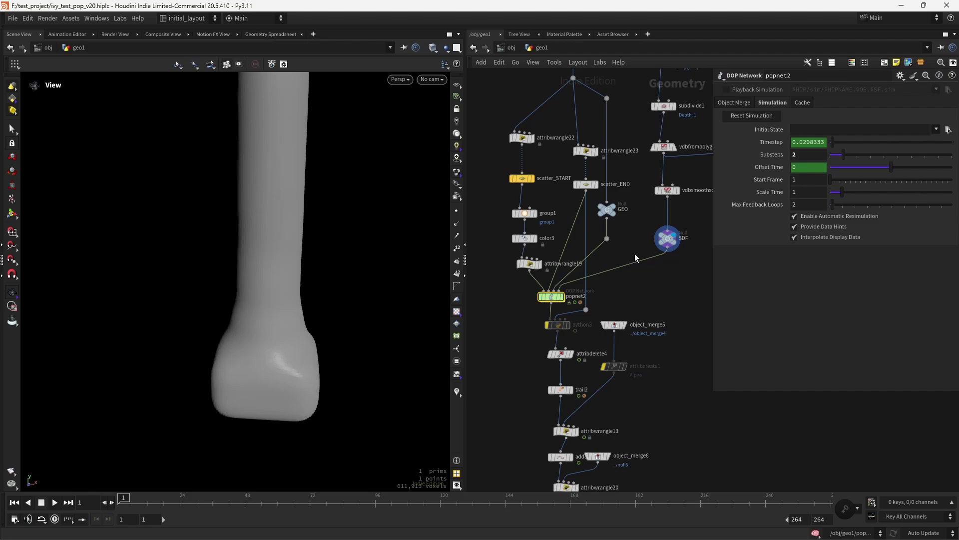
Display the GEO null, attribdelete4 and trail2 in turn and scrub the timeline to frame 52.
{"action": "left_click", "coordinate": [612, 216]}
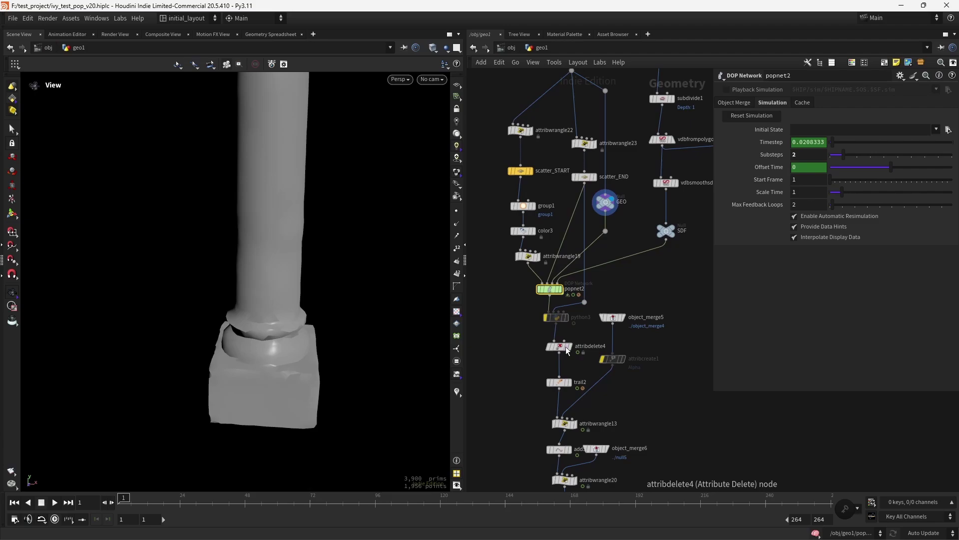
{"action": "left_click", "coordinate": [571, 346]}
{"action": "middle_click_drag", "start_coordinate": [583, 350], "coordinate": [588, 322]}
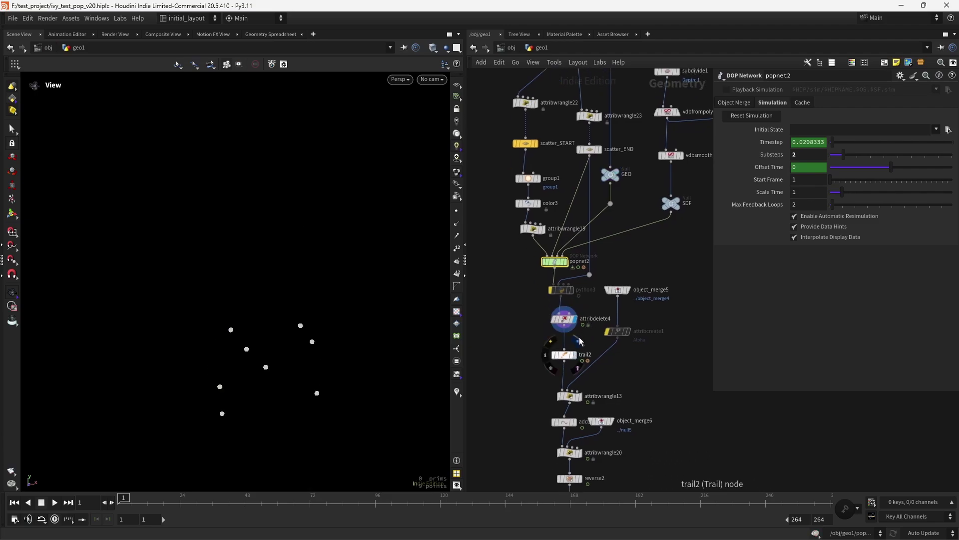
{"action": "left_click", "coordinate": [575, 354]}
{"action": "left_click_drag", "start_coordinate": [125, 500], "coordinate": [262, 504]}
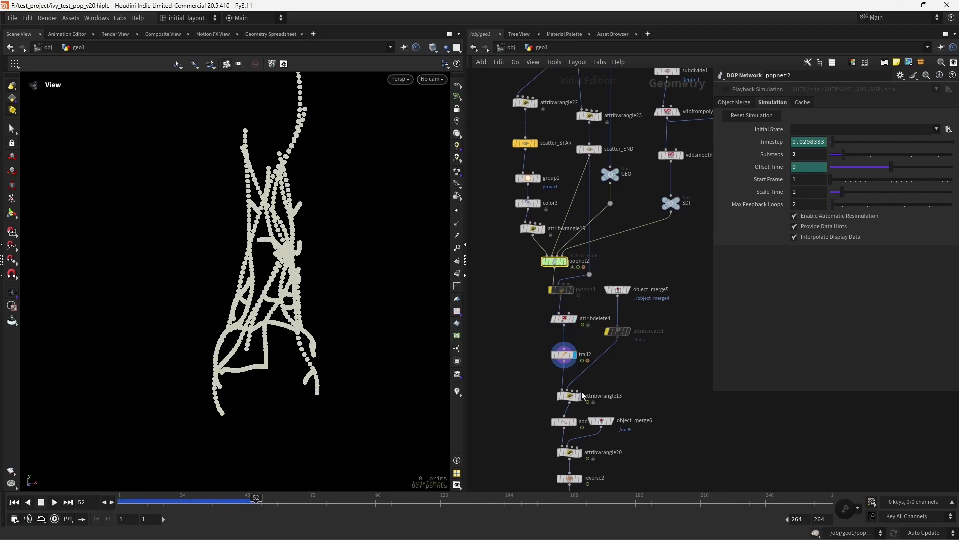
Display attribwrangle13's points, view them from several angles and widen the parameter pane to read its VEX code.
{"action": "left_click", "coordinate": [586, 387]}
{"action": "left_click", "coordinate": [569, 397]}
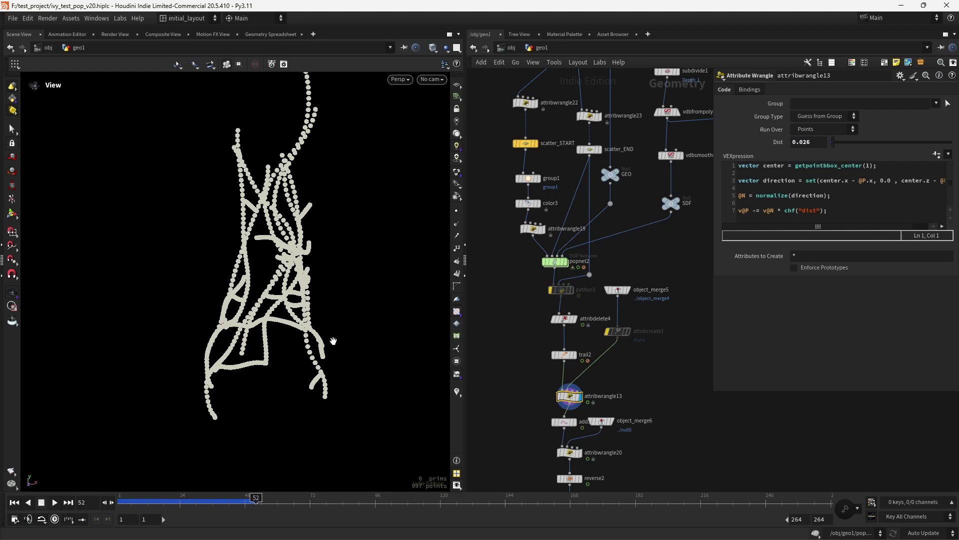
{"action": "left_click_drag", "start_coordinate": [333, 341], "coordinate": [309, 349]}
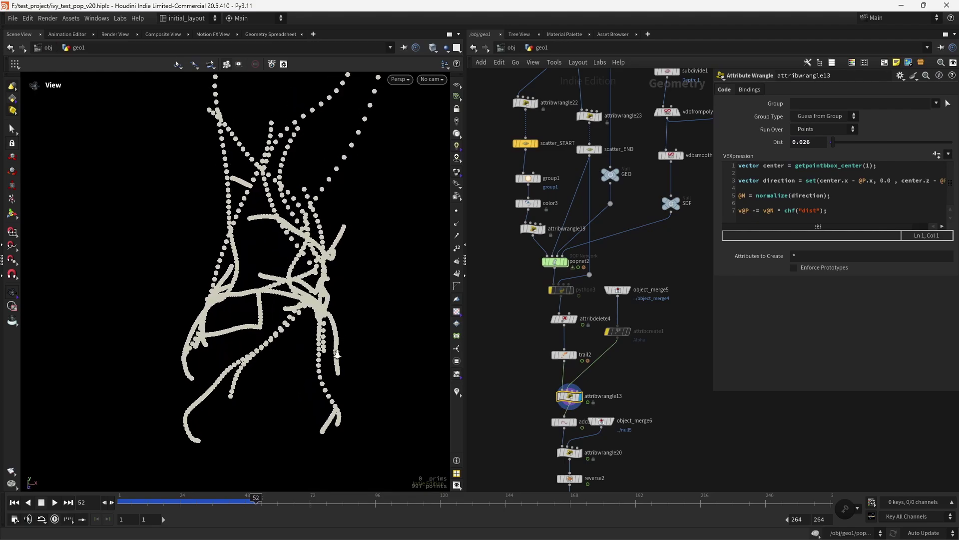
{"action": "right_click_drag", "start_coordinate": [337, 354], "coordinate": [345, 327]}
{"action": "left_click_drag", "start_coordinate": [344, 327], "coordinate": [343, 339]}
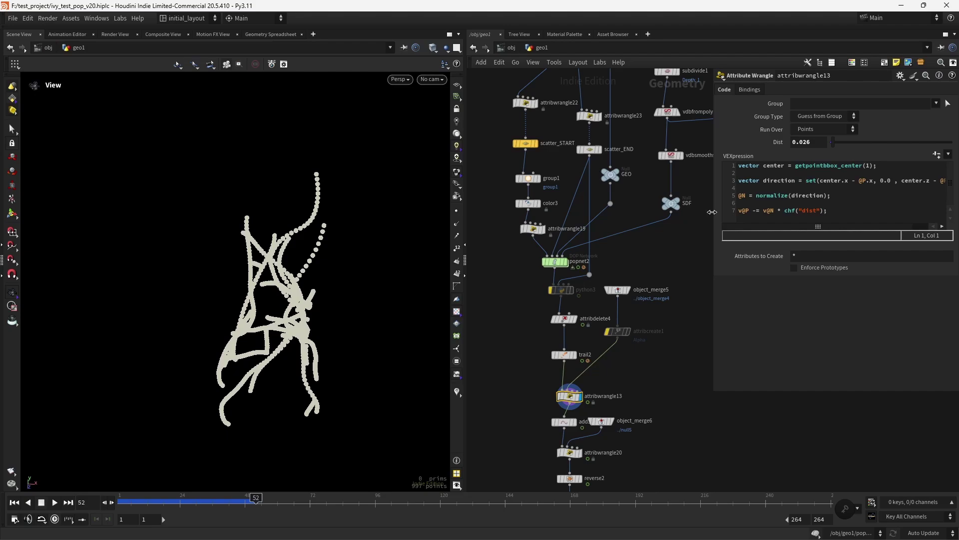
{"action": "left_click_drag", "start_coordinate": [712, 212], "coordinate": [639, 212]}
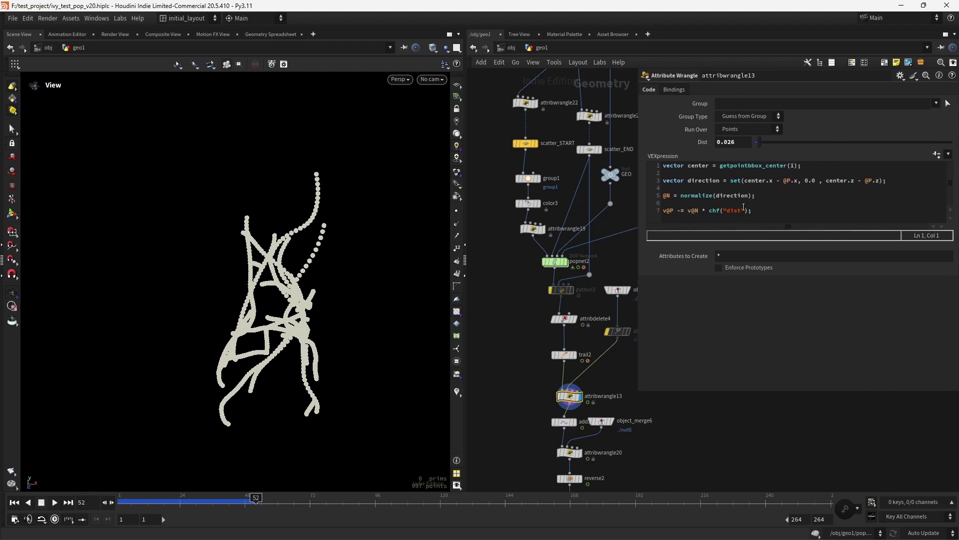
Display add3's curves up to frame 60 and inspect the VEX code of attribwrangle20 with its result displayed.
{"action": "middle_click_drag", "start_coordinate": [514, 431], "coordinate": [500, 367]}
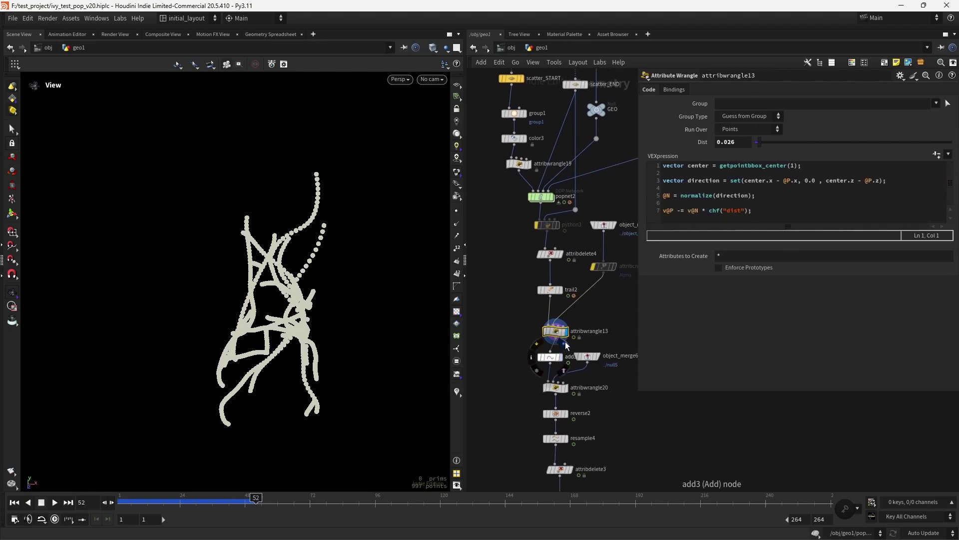
{"action": "left_click", "coordinate": [567, 344]}
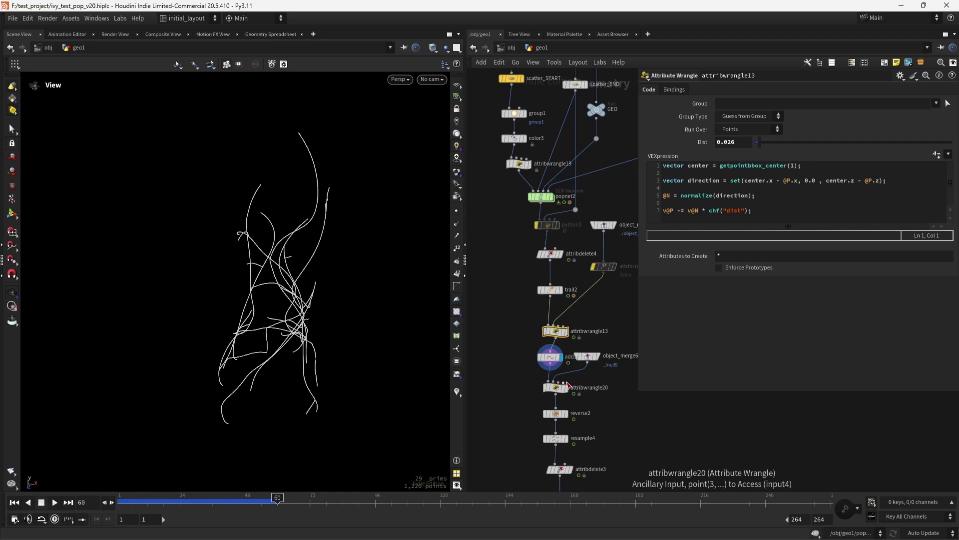
{"action": "left_click", "coordinate": [566, 387]}
{"action": "left_click", "coordinate": [555, 388]}
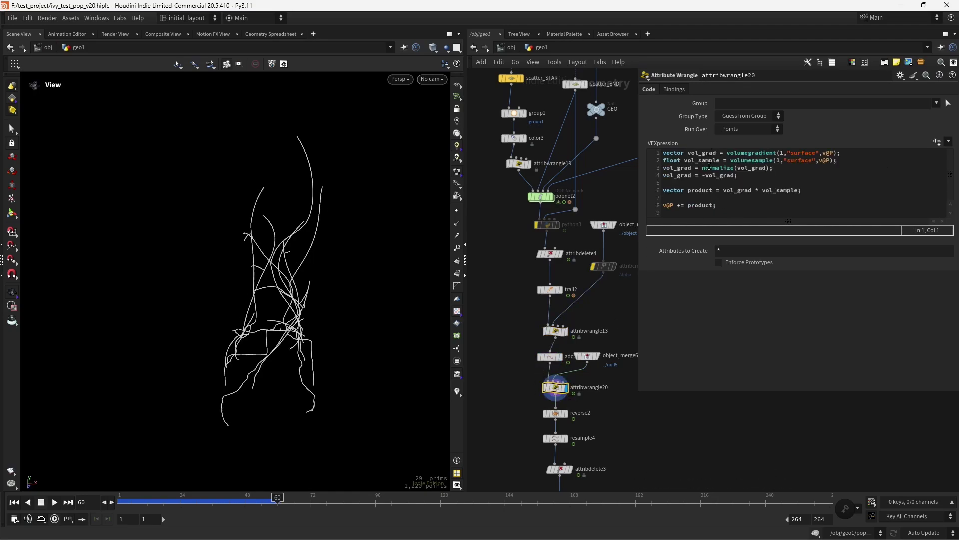
Display the volume brought in by object_merge6 and view the column shape.
{"action": "middle_click_drag", "start_coordinate": [603, 343], "coordinate": [581, 337]}
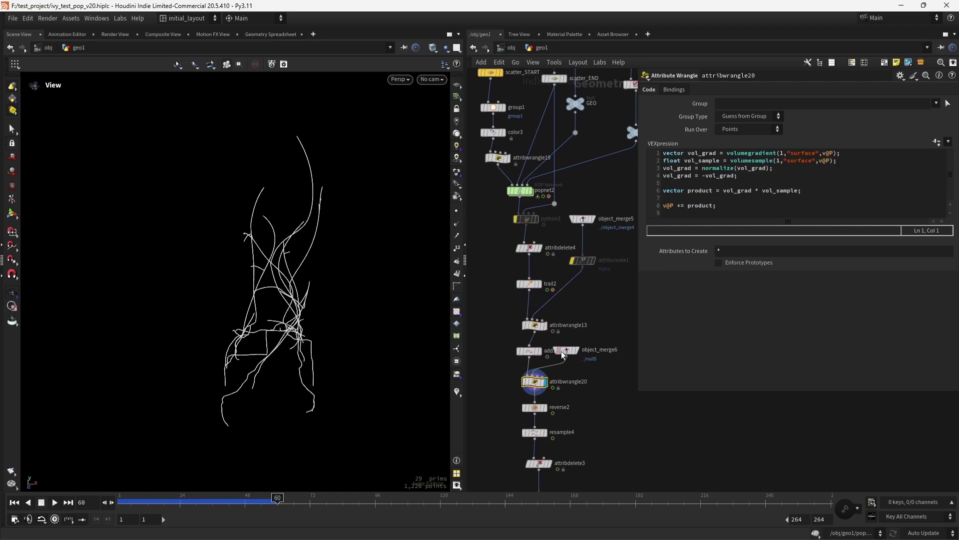
{"action": "left_click", "coordinate": [581, 336]}
{"action": "left_click_drag", "start_coordinate": [326, 377], "coordinate": [319, 338]}
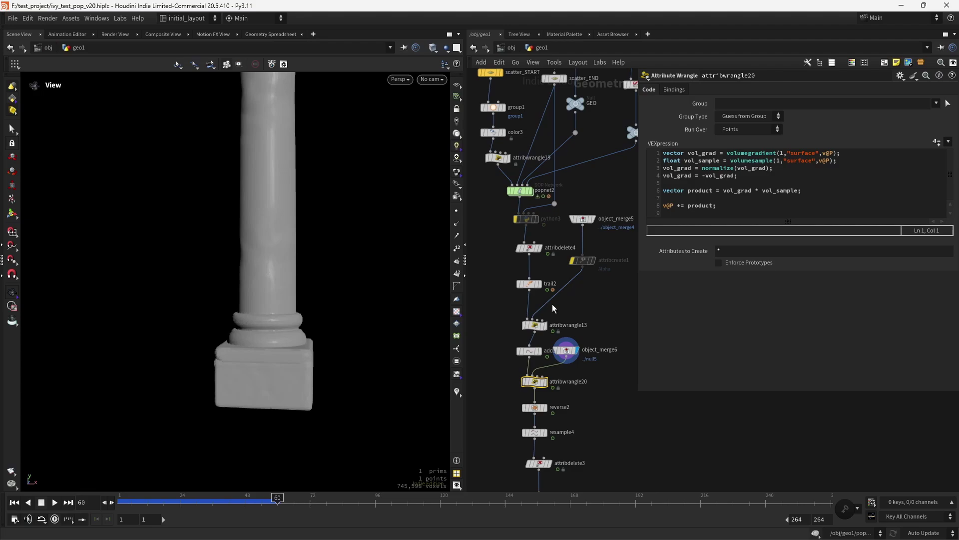
Trace object_merge6's source to null5 and inspect the vdbreshapesdf1 settings feeding it.
{"action": "middle_click_drag", "start_coordinate": [601, 284], "coordinate": [488, 436]}
{"action": "scroll", "coordinate": [559, 333], "scroll_direction": "down", "scroll_amount": 2}
{"action": "scroll", "coordinate": [569, 323], "scroll_direction": "up", "scroll_amount": 2}
{"action": "mouse_move", "coordinate": [595, 276]}
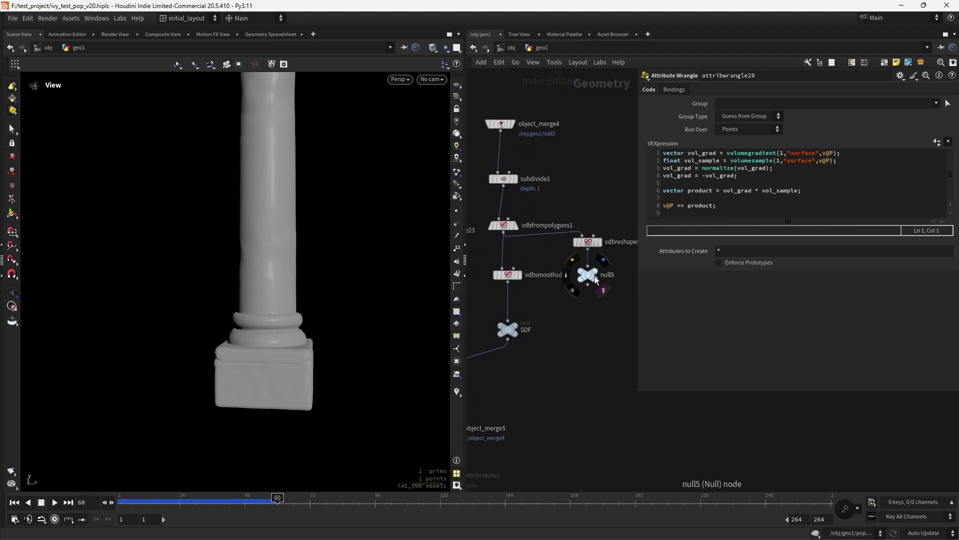
{"action": "middle_click_drag", "start_coordinate": [609, 268], "coordinate": [585, 312]}
{"action": "left_click", "coordinate": [563, 287]}
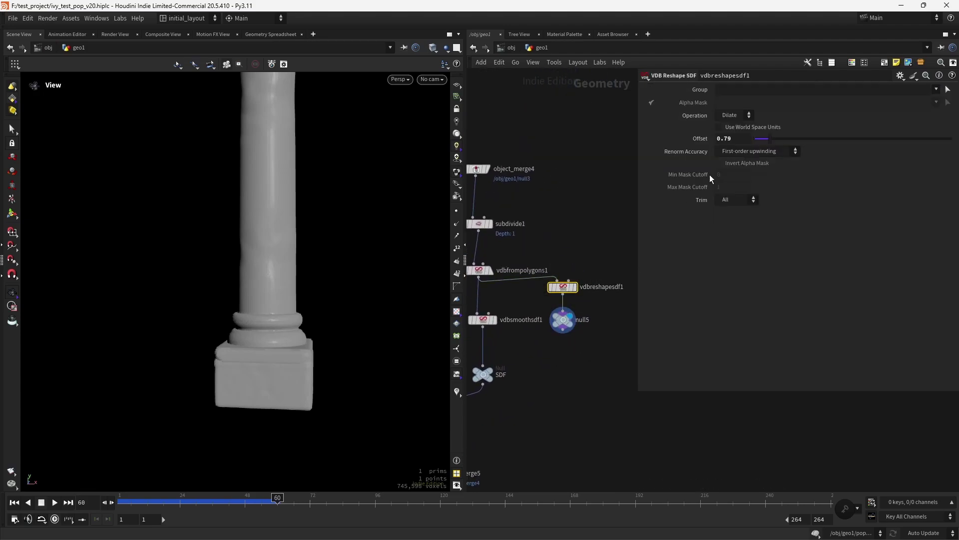
{"action": "left_click", "coordinate": [549, 273]}
{"action": "left_click", "coordinate": [549, 273]}
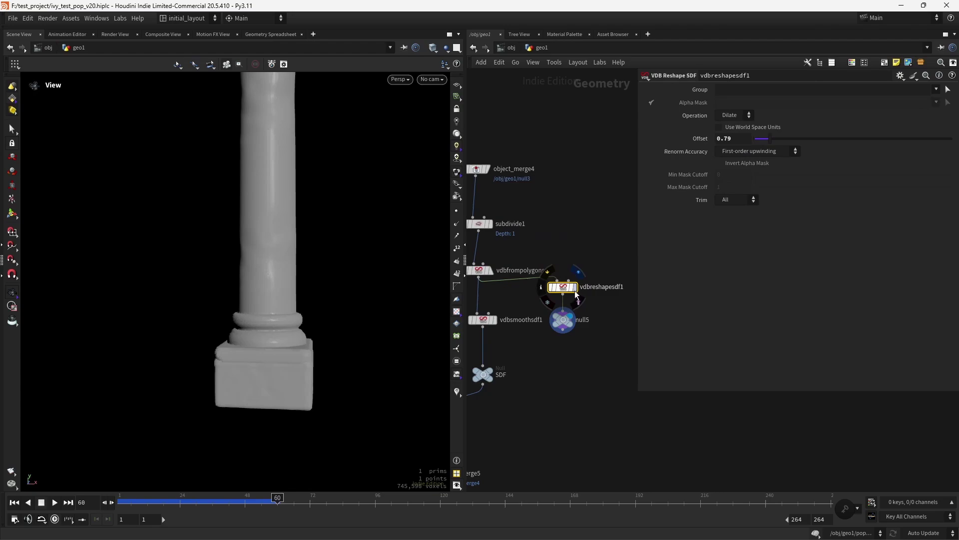
{"action": "left_click", "coordinate": [564, 320]}
Return down the network to attribwrangle20, display its curves and show its VEX code again.
{"action": "middle_click_drag", "start_coordinate": [505, 452], "coordinate": [621, 359]}
{"action": "scroll", "coordinate": [619, 355], "scroll_direction": "down", "scroll_amount": 3}
{"action": "middle_click_drag", "start_coordinate": [569, 441], "coordinate": [582, 365]}
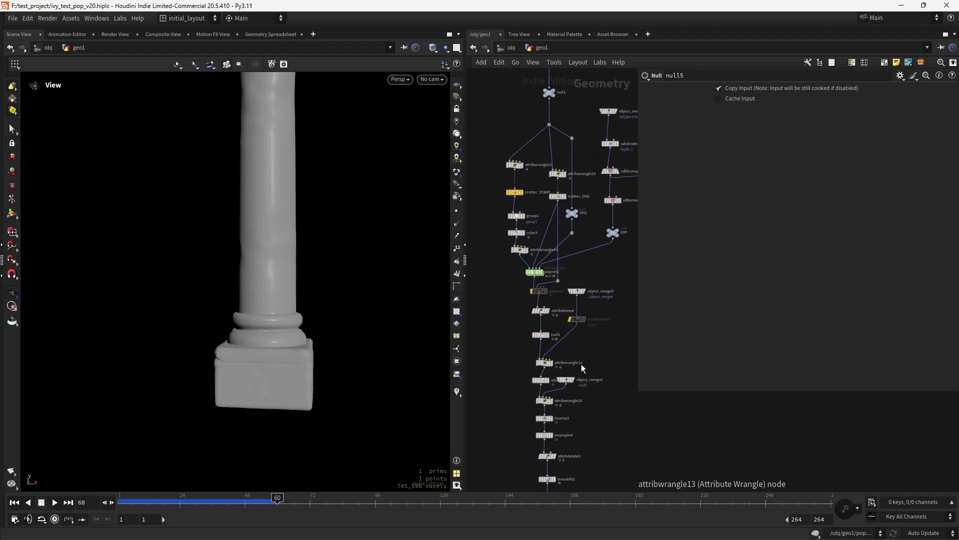
{"action": "scroll", "coordinate": [580, 364], "scroll_direction": "up", "scroll_amount": 3}
{"action": "mouse_move", "coordinate": [550, 397]}
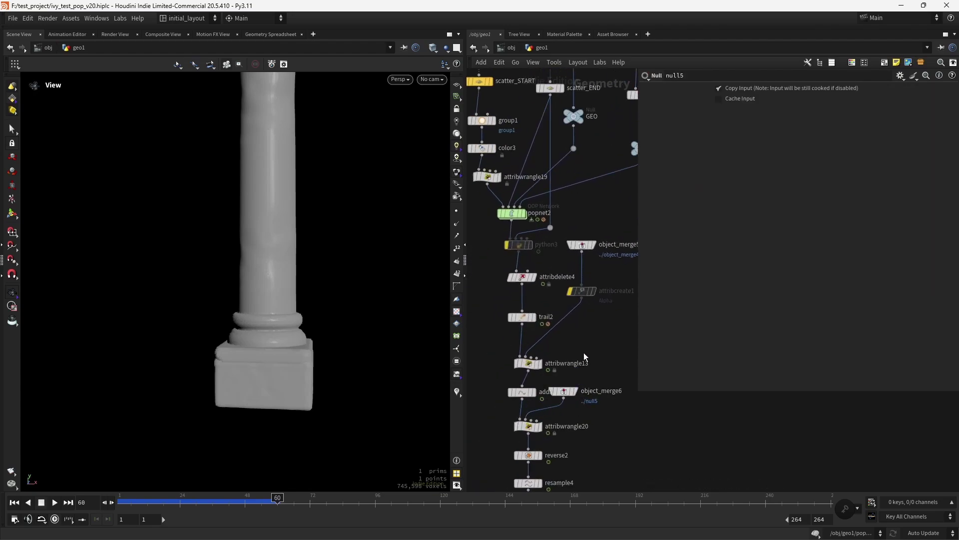
{"action": "scroll", "coordinate": [584, 341], "scroll_direction": "up", "scroll_amount": 1}
{"action": "scroll", "coordinate": [594, 345], "scroll_direction": "down", "scroll_amount": 2}
{"action": "middle_click_drag", "start_coordinate": [594, 348], "coordinate": [590, 328]}
{"action": "left_click", "coordinate": [549, 395]}
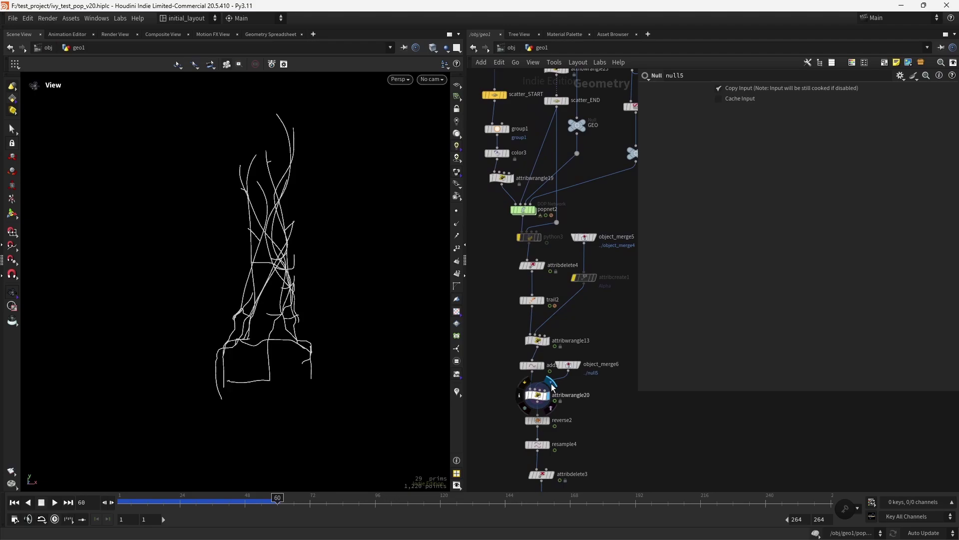
{"action": "middle_click_drag", "start_coordinate": [585, 396], "coordinate": [589, 357]}
{"action": "left_click", "coordinate": [586, 389]}
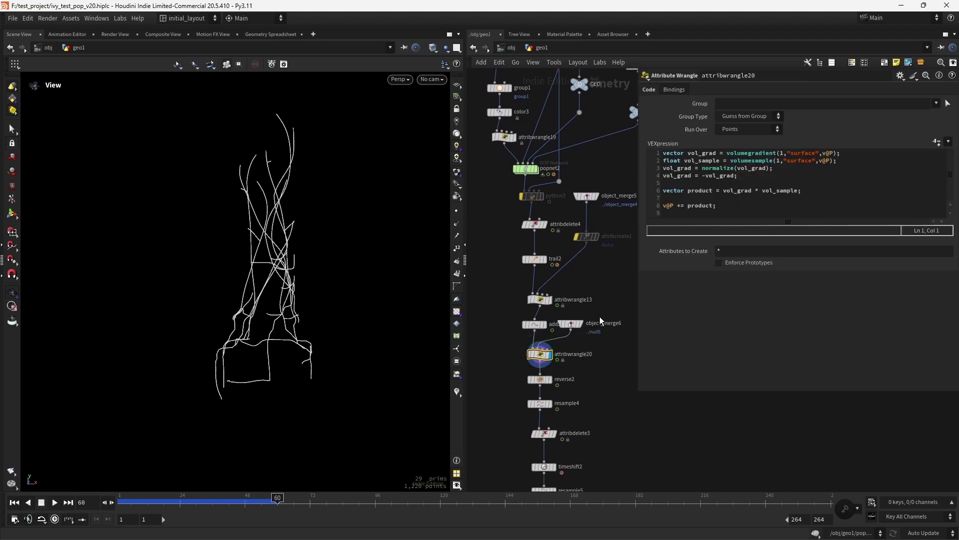
Template object_merge5's column together with attribwrangle20's curves and examine up close how they follow the surface.
{"action": "middle_click_drag", "start_coordinate": [629, 302], "coordinate": [568, 364]}
{"action": "scroll", "coordinate": [578, 331], "scroll_direction": "up", "scroll_amount": 4}
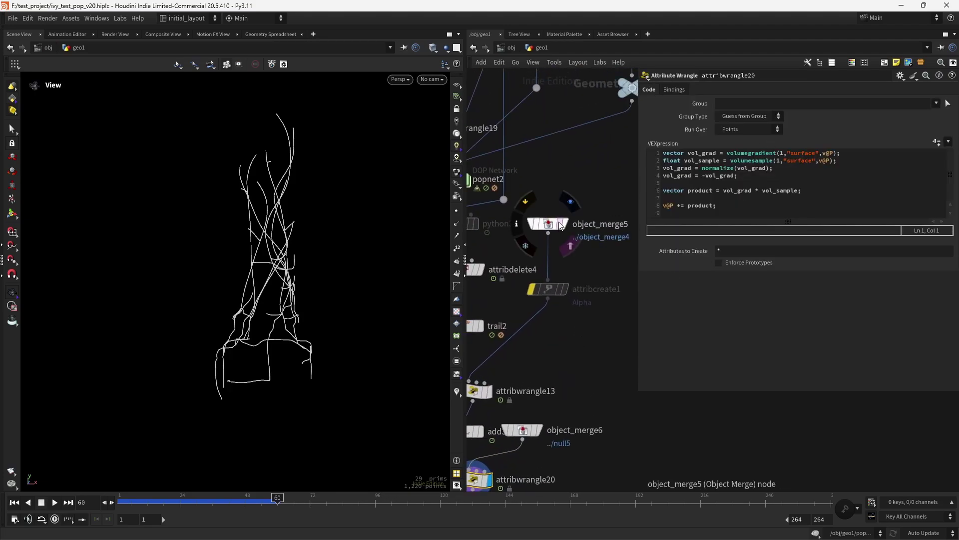
{"action": "left_click", "coordinate": [569, 243]}
{"action": "left_click_drag", "start_coordinate": [349, 360], "coordinate": [326, 359]}
{"action": "right_click_drag", "start_coordinate": [327, 359], "coordinate": [340, 304]}
{"action": "middle_click_drag", "start_coordinate": [340, 304], "coordinate": [344, 376]}
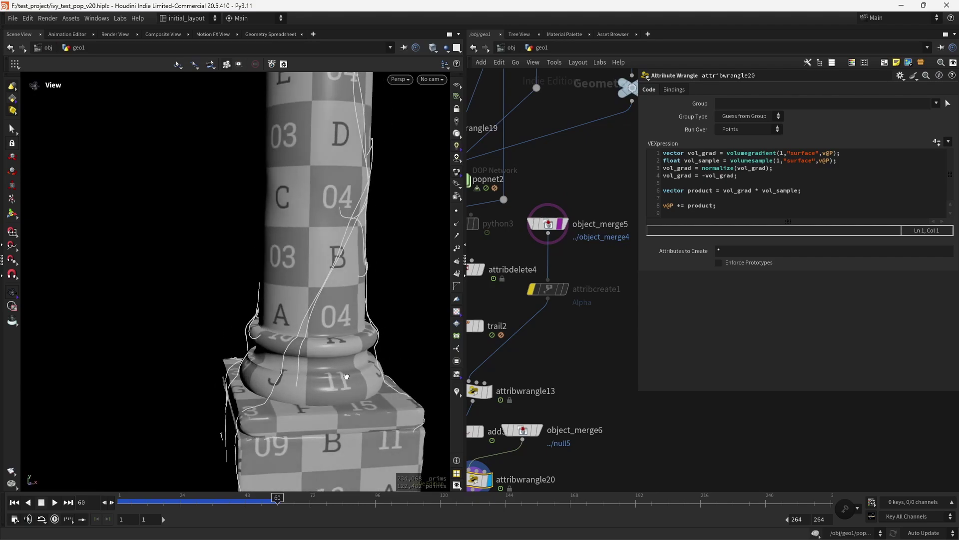
{"action": "left_click_drag", "start_coordinate": [344, 377], "coordinate": [299, 424]}
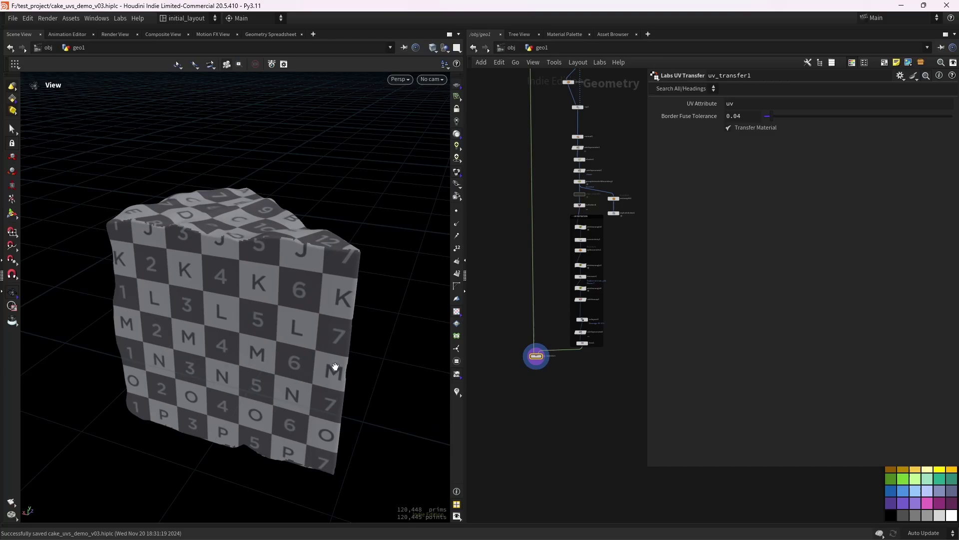
Examine the checker-textured cake slice in cake_uvs_demo_v03.hiplc and toggle the wire-over-shaded display.
{"action": "mouse_move", "coordinate": [335, 366]}
{"action": "left_mouse_down"}
{"action": "mouse_move", "coordinate": [315, 332]}
{"action": "mouse_move", "coordinate": [350, 380]}
{"action": "mouse_move", "coordinate": [293, 302]}
{"action": "mouse_move", "coordinate": [320, 376]}
{"action": "mouse_move", "coordinate": [356, 331]}
{"action": "mouse_move", "coordinate": [307, 336]}
{"action": "mouse_move", "coordinate": [345, 315]}
{"action": "mouse_move", "coordinate": [347, 368]}
{"action": "mouse_move", "coordinate": [332, 349]}
{"action": "mouse_move", "coordinate": [349, 353]}
{"action": "mouse_move", "coordinate": [307, 310]}
{"action": "mouse_move", "coordinate": [338, 336]}
{"action": "mouse_move", "coordinate": [337, 321]}
{"action": "mouse_move", "coordinate": [354, 396]}
{"action": "mouse_move", "coordinate": [313, 325]}
{"action": "mouse_move", "coordinate": [368, 381]}
{"action": "mouse_move", "coordinate": [342, 316]}
{"action": "mouse_move", "coordinate": [370, 297]}
{"action": "mouse_move", "coordinate": [381, 307]}
{"action": "left_mouse_up"}
{"action": "key", "text": "shift+w"}
{"action": "scroll", "coordinate": [343, 316], "scroll_direction": "down", "scroll_amount": 4}
{"action": "scroll", "coordinate": [337, 312], "scroll_direction": "down", "scroll_amount": 2}
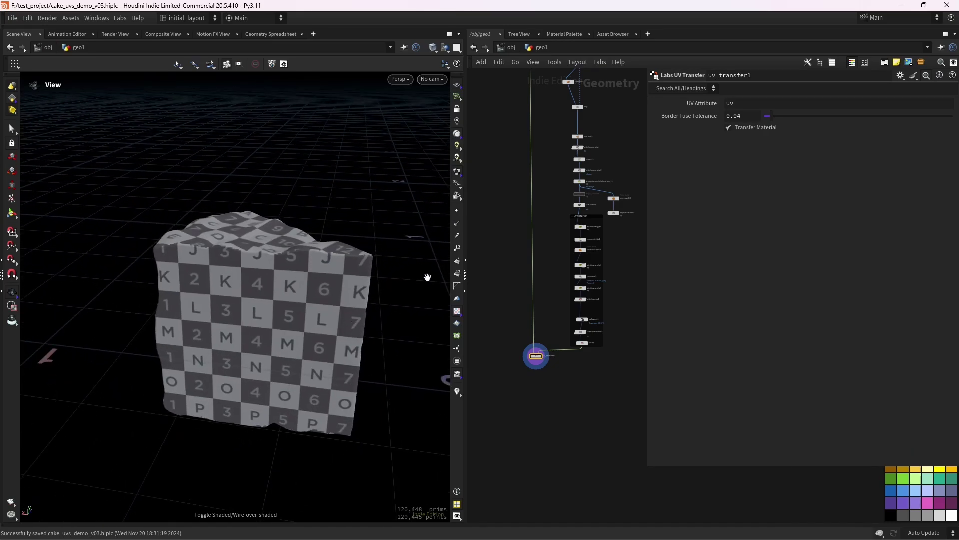
Look over the UV network from stash1 through the UV ROTATION section and view the cake slice from several sides.
{"action": "scroll", "coordinate": [546, 233], "scroll_direction": "down", "scroll_amount": 3}
{"action": "middle_click_drag", "start_coordinate": [582, 184], "coordinate": [577, 240]}
{"action": "scroll", "coordinate": [571, 240], "scroll_direction": "up", "scroll_amount": 4}
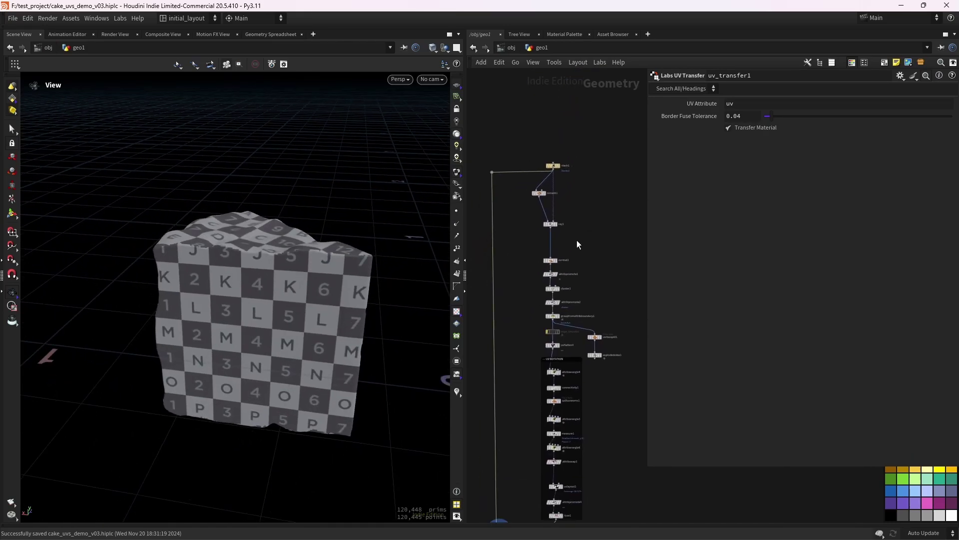
{"action": "scroll", "coordinate": [574, 239], "scroll_direction": "up", "scroll_amount": 3}
{"action": "middle_click_drag", "start_coordinate": [549, 430], "coordinate": [552, 277]}
{"action": "left_click_drag", "start_coordinate": [358, 338], "coordinate": [432, 301]}
{"action": "middle_click_drag", "start_coordinate": [514, 218], "coordinate": [515, 327]}
{"action": "scroll", "coordinate": [509, 307], "scroll_direction": "up", "scroll_amount": 2}
{"action": "middle_click_drag", "start_coordinate": [493, 265], "coordinate": [519, 308]}
{"action": "scroll", "coordinate": [511, 309], "scroll_direction": "down", "scroll_amount": 3}
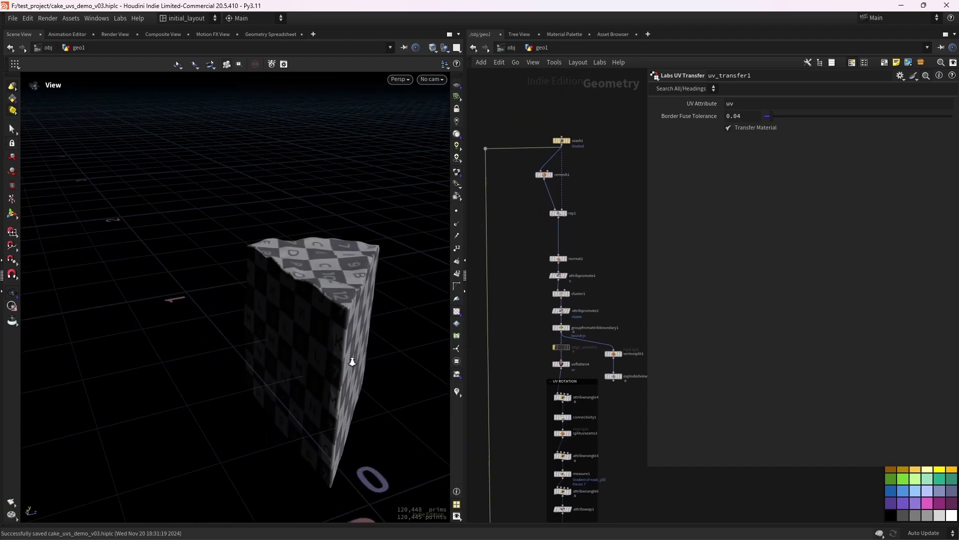
{"action": "left_click_drag", "start_coordinate": [352, 359], "coordinate": [316, 340]}
{"action": "middle_click_drag", "start_coordinate": [524, 238], "coordinate": [508, 321]}
{"action": "scroll", "coordinate": [506, 281], "scroll_direction": "up", "scroll_amount": 3}
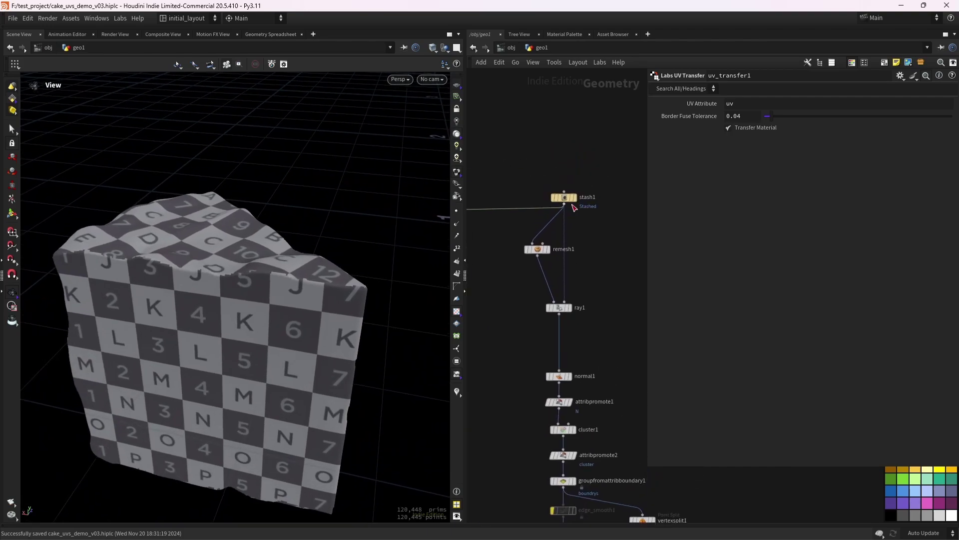
Compare stash1's mesh with remesh1's output, examining the remeshed cake slice in wire-over-shaded display.
{"action": "left_click", "coordinate": [579, 183]}
{"action": "right_click_drag", "start_coordinate": [371, 331], "coordinate": [347, 357]}
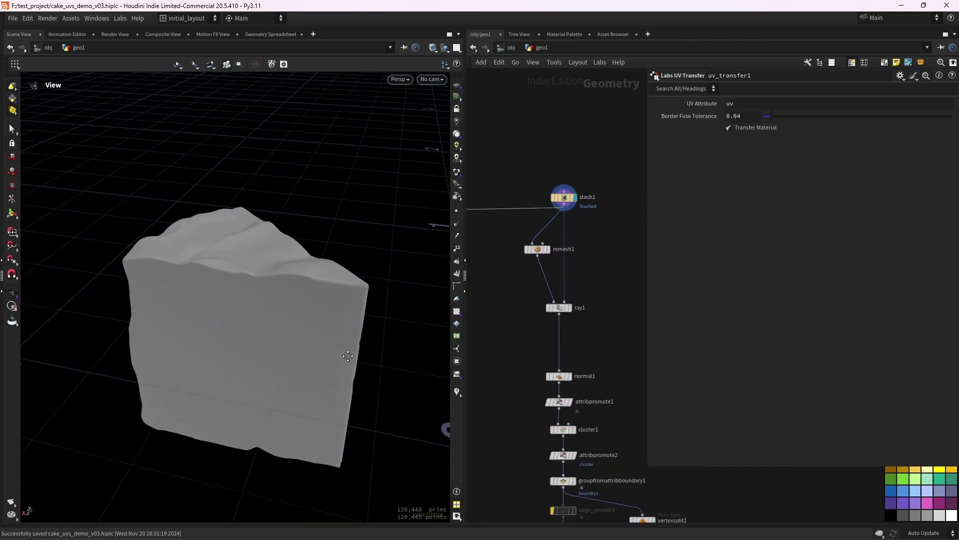
{"action": "scroll", "coordinate": [511, 279], "scroll_direction": "up", "scroll_amount": 2}
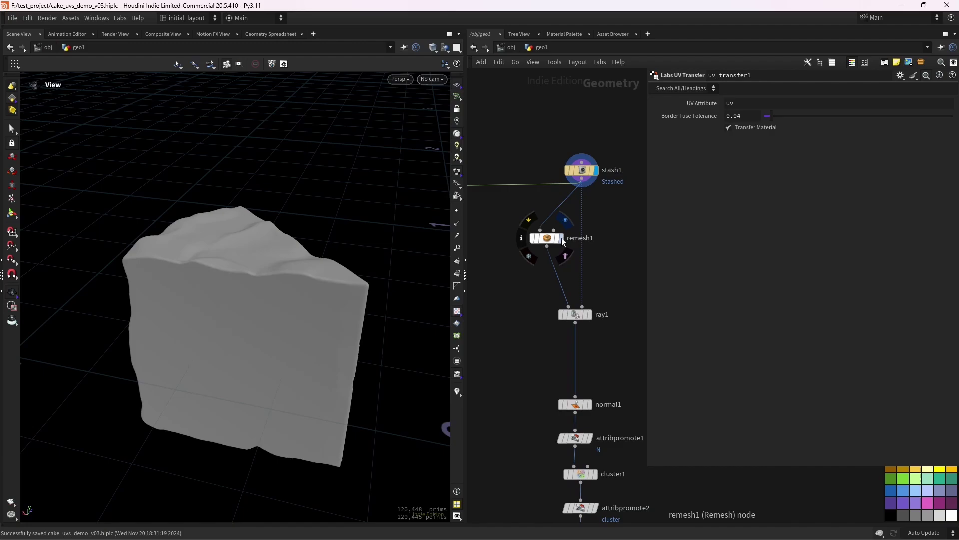
{"action": "left_click", "coordinate": [561, 238]}
{"action": "key", "text": "shift+w"}
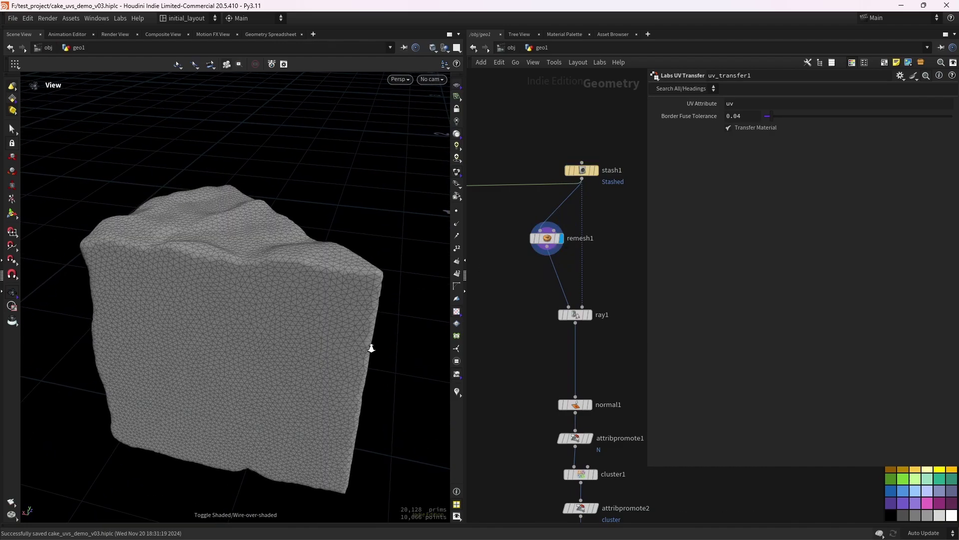
{"action": "mouse_move", "coordinate": [370, 343]}
{"action": "left_mouse_down"}
{"action": "mouse_move", "coordinate": [351, 332]}
{"action": "mouse_move", "coordinate": [424, 499]}
{"action": "left_mouse_up"}
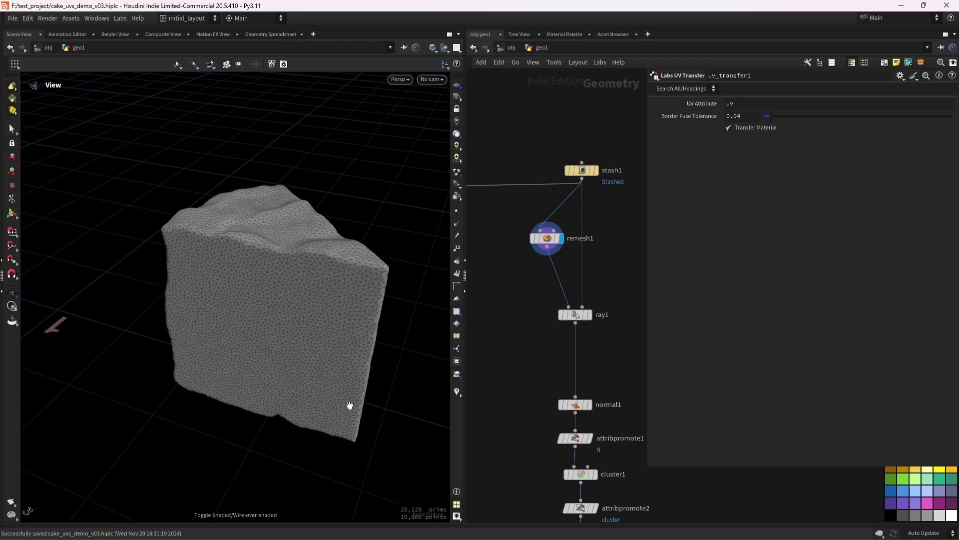
{"action": "left_click_drag", "start_coordinate": [350, 405], "coordinate": [357, 375]}
{"action": "scroll", "coordinate": [519, 344], "scroll_direction": "up", "scroll_amount": 3}
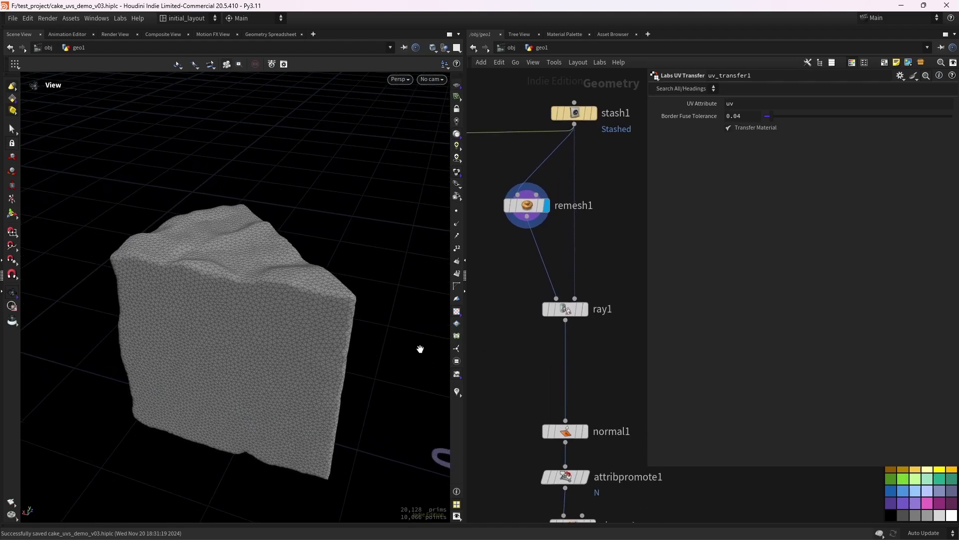
{"action": "left_click_drag", "start_coordinate": [419, 347], "coordinate": [370, 377]}
Display ray1's result and examine the remeshed cake slice projected onto the original from several angles.
{"action": "left_click", "coordinate": [581, 300]}
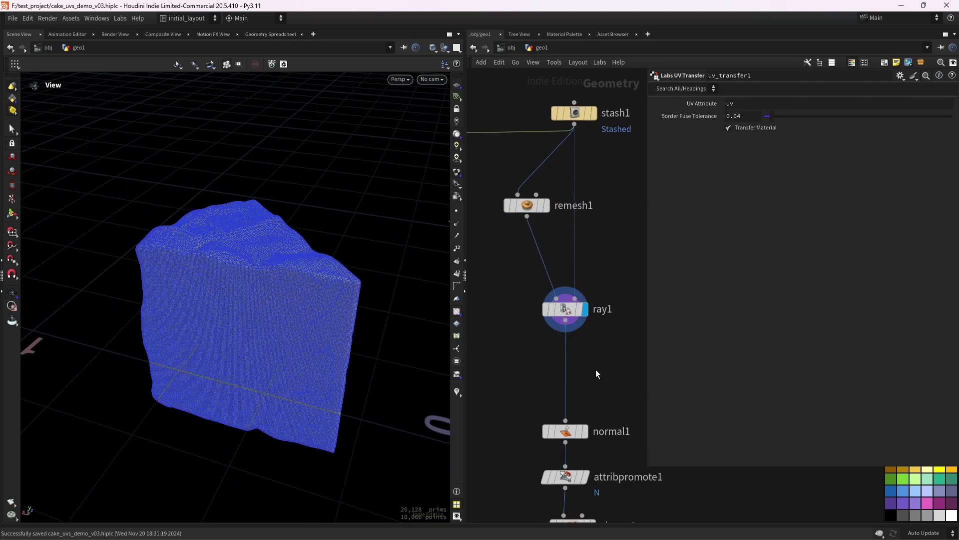
{"action": "scroll", "coordinate": [582, 295], "scroll_direction": "down", "scroll_amount": 3}
{"action": "mouse_move", "coordinate": [348, 327]}
{"action": "left_mouse_down"}
{"action": "mouse_move", "coordinate": [356, 324]}
{"action": "mouse_move", "coordinate": [369, 349]}
{"action": "mouse_move", "coordinate": [349, 336]}
{"action": "mouse_move", "coordinate": [356, 413]}
{"action": "mouse_move", "coordinate": [330, 339]}
{"action": "mouse_move", "coordinate": [349, 366]}
{"action": "mouse_move", "coordinate": [368, 349]}
{"action": "mouse_move", "coordinate": [335, 342]}
{"action": "mouse_move", "coordinate": [336, 372]}
{"action": "mouse_move", "coordinate": [342, 337]}
{"action": "mouse_move", "coordinate": [373, 321]}
{"action": "mouse_move", "coordinate": [353, 342]}
{"action": "left_mouse_up"}
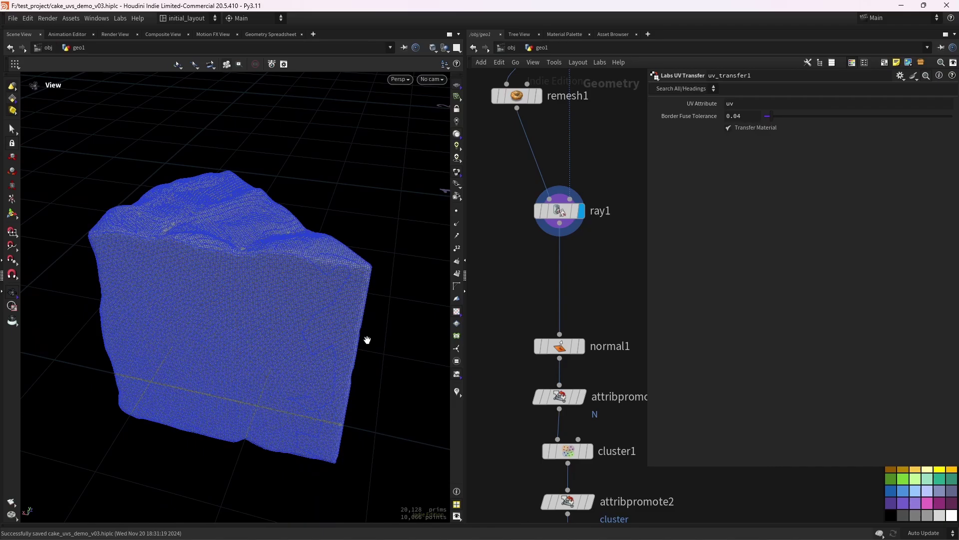
{"action": "left_click_drag", "start_coordinate": [367, 340], "coordinate": [362, 288]}
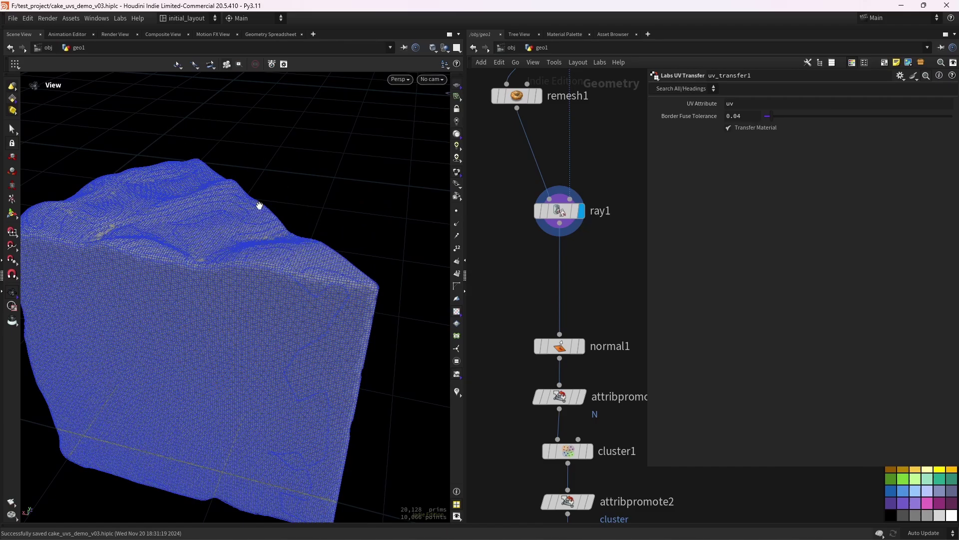
{"action": "scroll", "coordinate": [332, 268], "scroll_direction": "down", "scroll_amount": 3}
{"action": "left_click_drag", "start_coordinate": [332, 268], "coordinate": [308, 304]}
{"action": "middle_click_drag", "start_coordinate": [583, 311], "coordinate": [579, 255]}
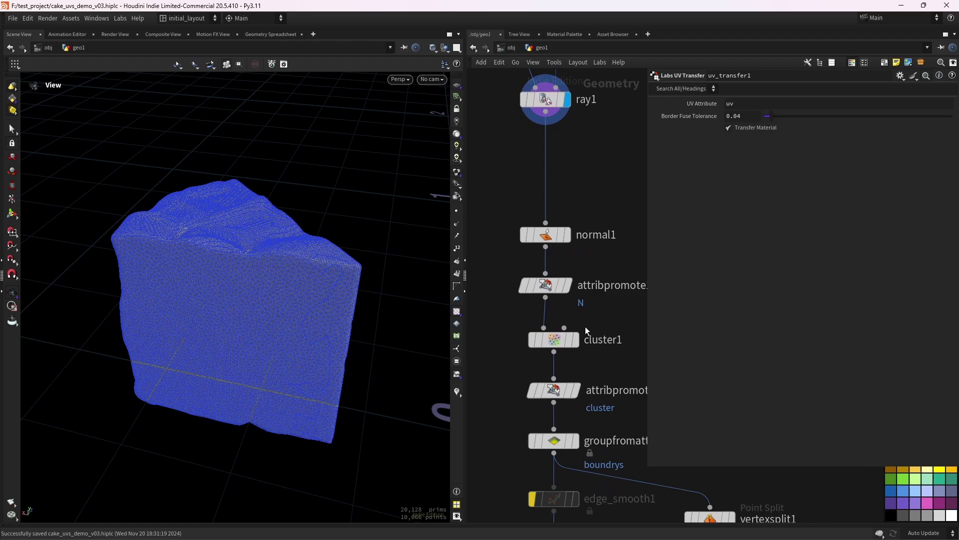
Display cluster1, visualize its cluster attribute on the cake slice and turn off the gradient visualizer.
{"action": "left_click", "coordinate": [570, 336]}
{"action": "left_click", "coordinate": [571, 340]}
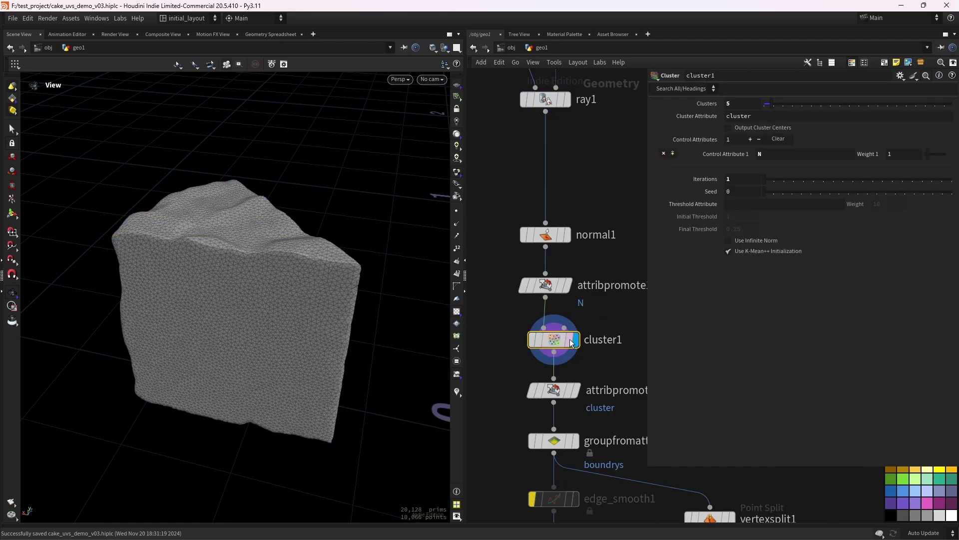
{"action": "left_click", "coordinate": [517, 339]}
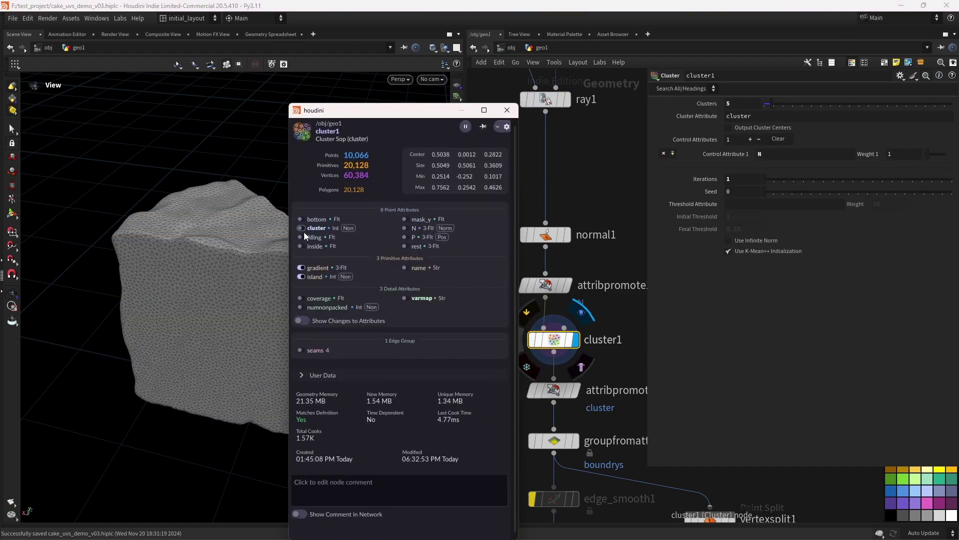
{"action": "left_click", "coordinate": [507, 109]}
{"action": "left_click", "coordinate": [456, 393]}
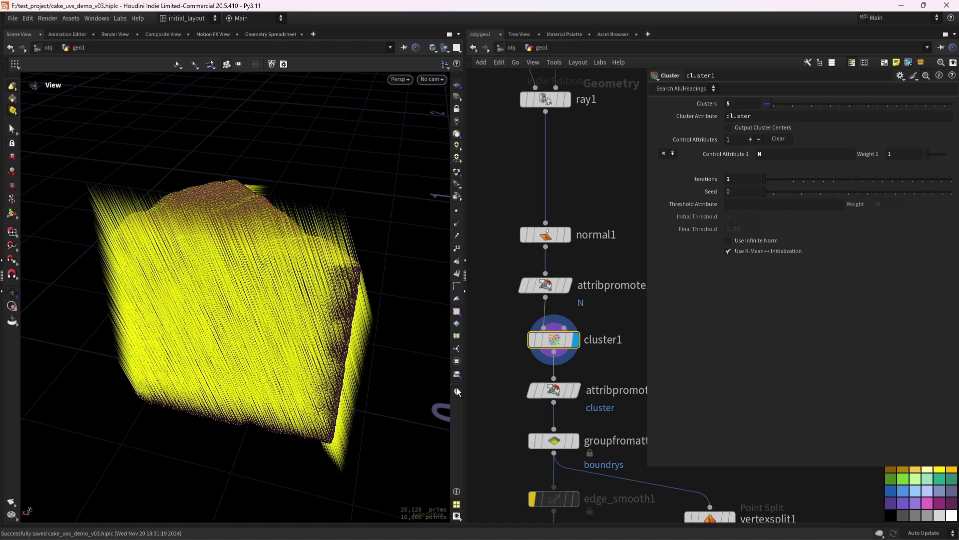
{"action": "right_click", "coordinate": [456, 388]}
{"action": "left_click", "coordinate": [460, 361]}
{"action": "left_click", "coordinate": [497, 409]}
{"action": "left_click_drag", "start_coordinate": [285, 356], "coordinate": [386, 306]}
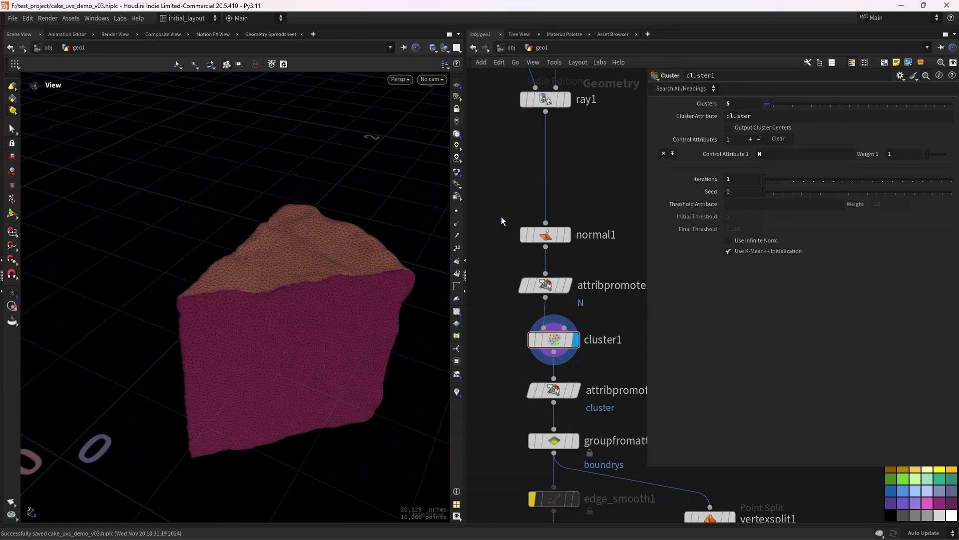
Inspect normal1's settings, focusing on its cusp angle.
{"action": "left_click_drag", "start_coordinate": [513, 205], "coordinate": [618, 236]}
{"action": "left_click_drag", "start_coordinate": [493, 202], "coordinate": [587, 245]}
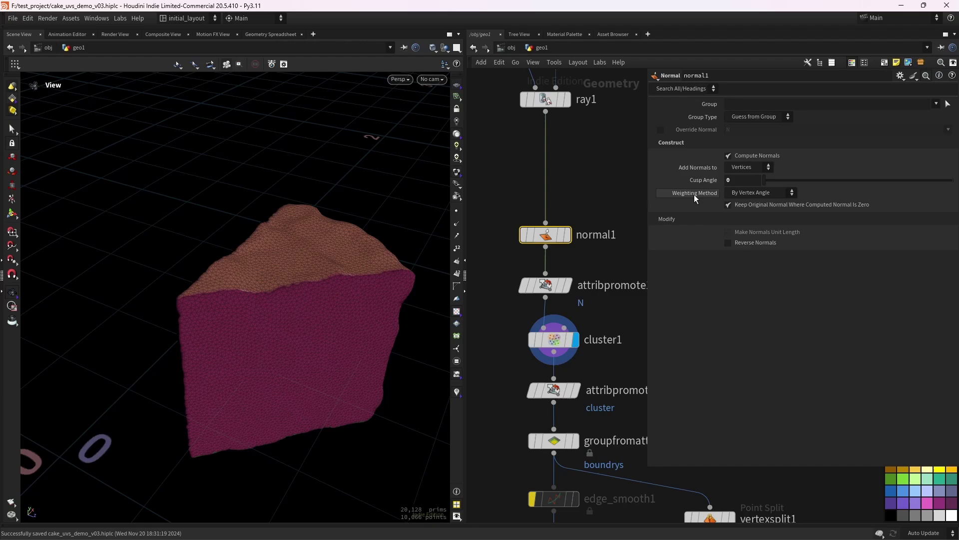
{"action": "left_click_drag", "start_coordinate": [738, 180], "coordinate": [674, 181]}
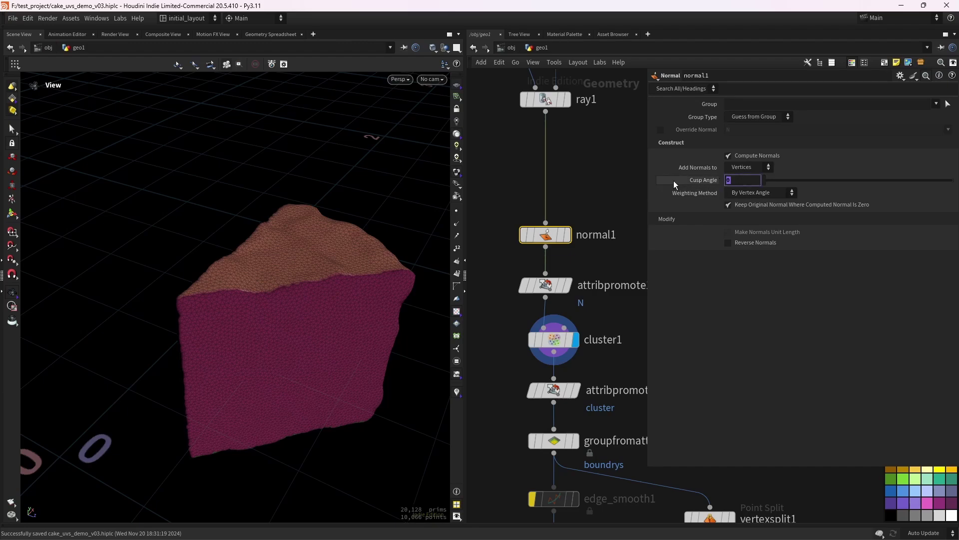
Try Maximum as attribpromote1's promotion method and return it to Mode.
{"action": "left_click", "coordinate": [548, 281]}
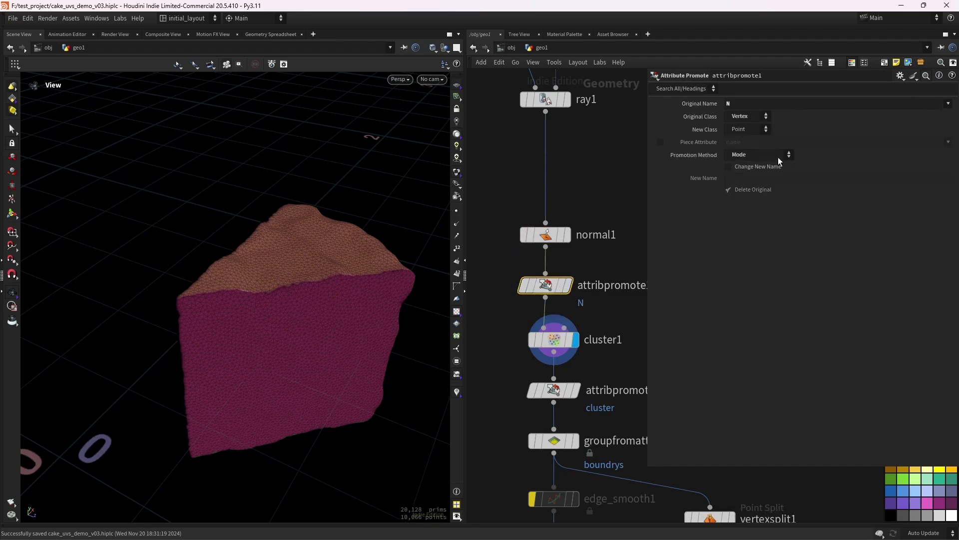
{"action": "left_click", "coordinate": [754, 155]}
{"action": "left_click", "coordinate": [752, 158]}
{"action": "scroll", "coordinate": [608, 247], "scroll_direction": "down", "scroll_amount": 2}
{"action": "left_click", "coordinate": [743, 156]}
{"action": "left_click", "coordinate": [746, 168]}
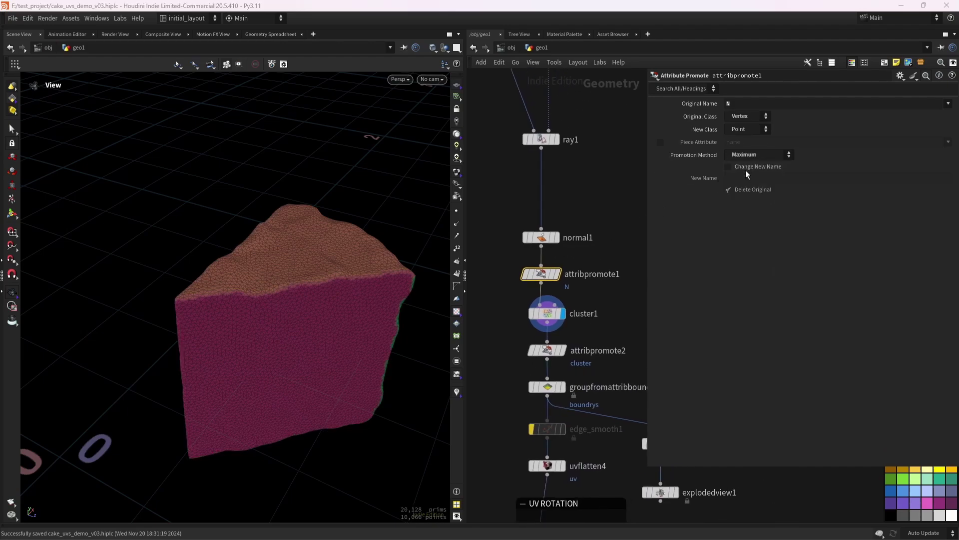
{"action": "left_click", "coordinate": [755, 156]}
{"action": "left_click", "coordinate": [746, 193]}
Examine attribpromote2's primitive clusters and the boundrys edge group from groupfromattribboundary1 on the cake slice.
{"action": "left_click_drag", "start_coordinate": [379, 250], "coordinate": [364, 364]}
{"action": "left_click", "coordinate": [549, 352]}
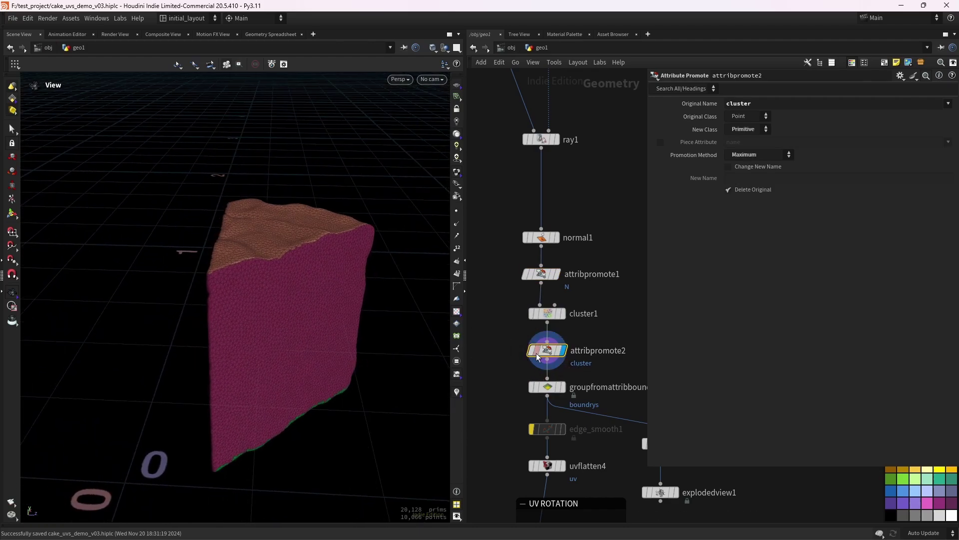
{"action": "mouse_move", "coordinate": [558, 388]}
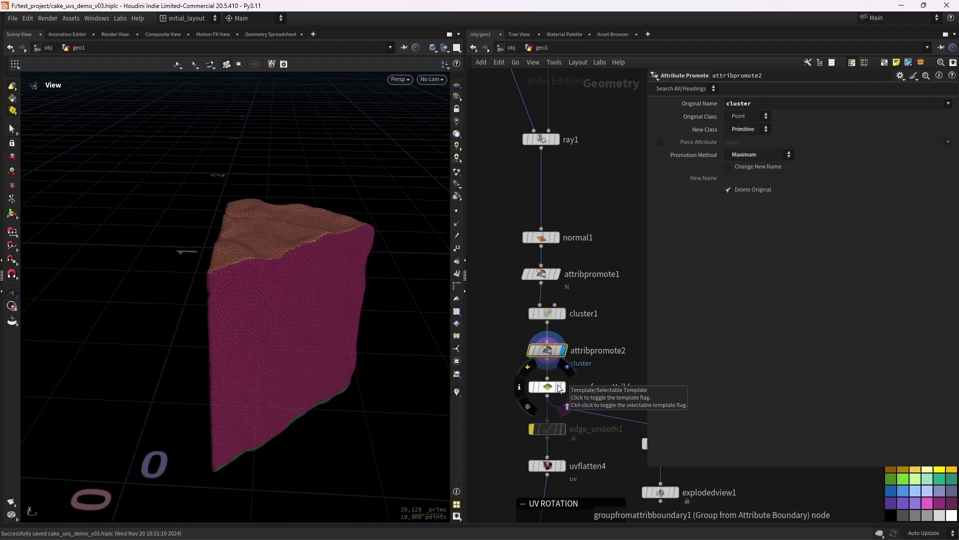
{"action": "left_click", "coordinate": [561, 387]}
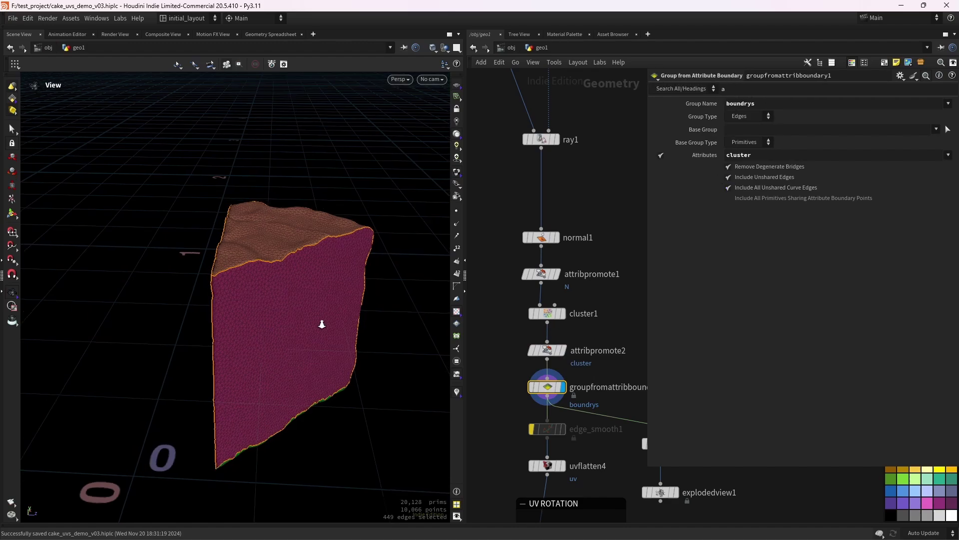
{"action": "left_click_drag", "start_coordinate": [319, 321], "coordinate": [381, 334]}
Display uvflatten4 with the cluster visualizer turned off and view the checker pattern on the slice.
{"action": "middle_click_drag", "start_coordinate": [605, 469], "coordinate": [588, 395]}
{"action": "left_click", "coordinate": [545, 391]}
{"action": "scroll", "coordinate": [241, 338], "scroll_direction": "up", "scroll_amount": 3}
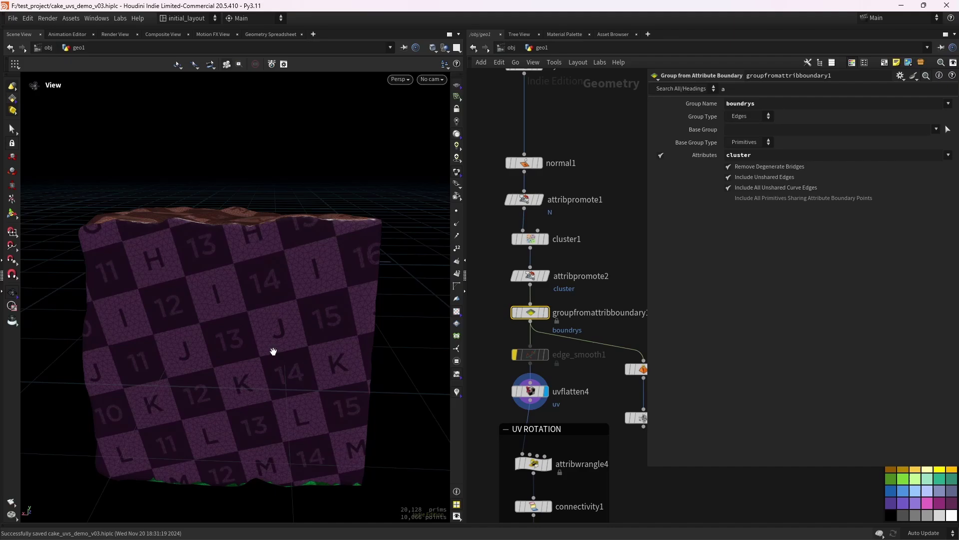
{"action": "left_click", "coordinate": [457, 392]}
{"action": "left_click", "coordinate": [459, 342]}
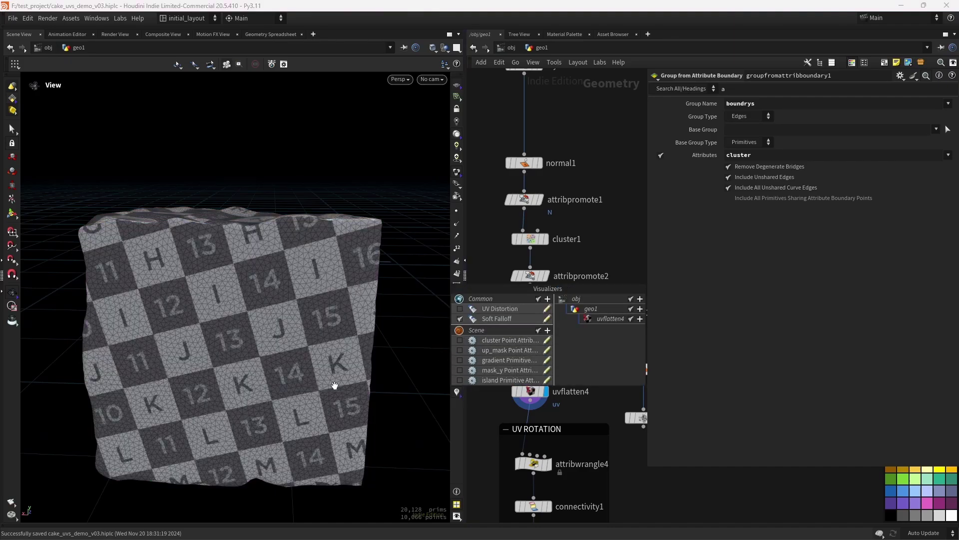
{"action": "scroll", "coordinate": [332, 385], "scroll_direction": "down", "scroll_amount": 3}
{"action": "left_click_drag", "start_coordinate": [332, 385], "coordinate": [318, 369]}
Display attribwrangle4 in the UV ROTATION section and visualize its mask_y attribute on the checkered slice.
{"action": "middle_click_drag", "start_coordinate": [581, 420], "coordinate": [579, 297]}
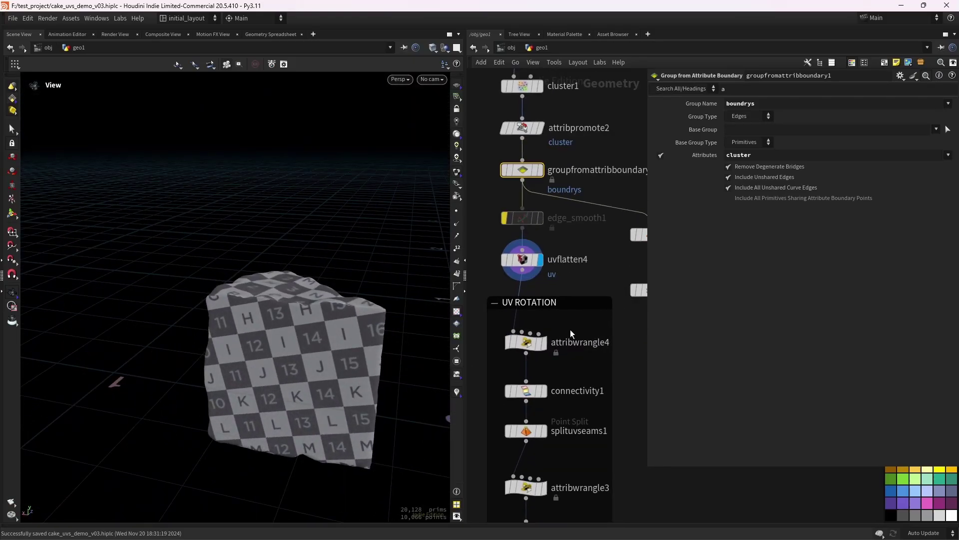
{"action": "scroll", "coordinate": [571, 328], "scroll_direction": "down", "scroll_amount": 2}
{"action": "left_click", "coordinate": [549, 318]}
{"action": "scroll", "coordinate": [579, 339], "scroll_direction": "up", "scroll_amount": 2}
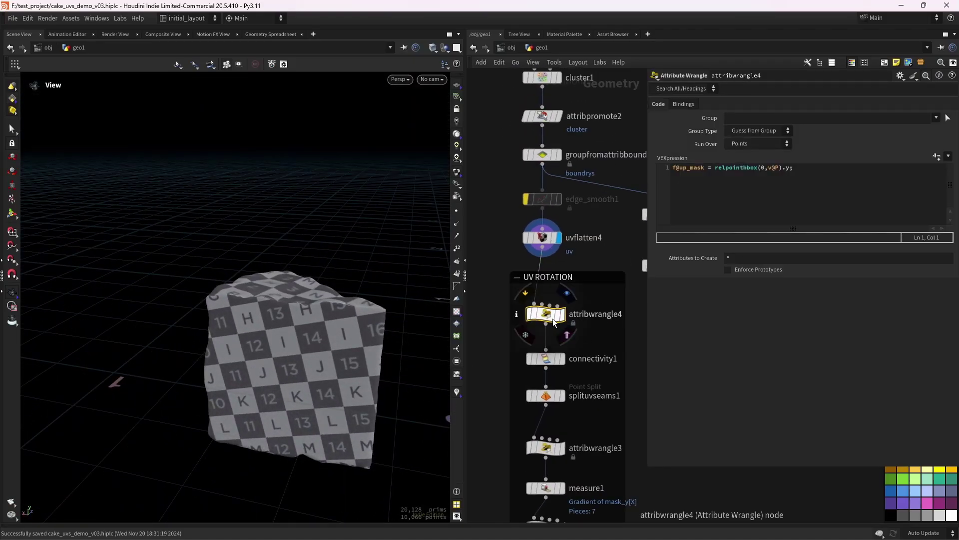
{"action": "left_click", "coordinate": [517, 314]}
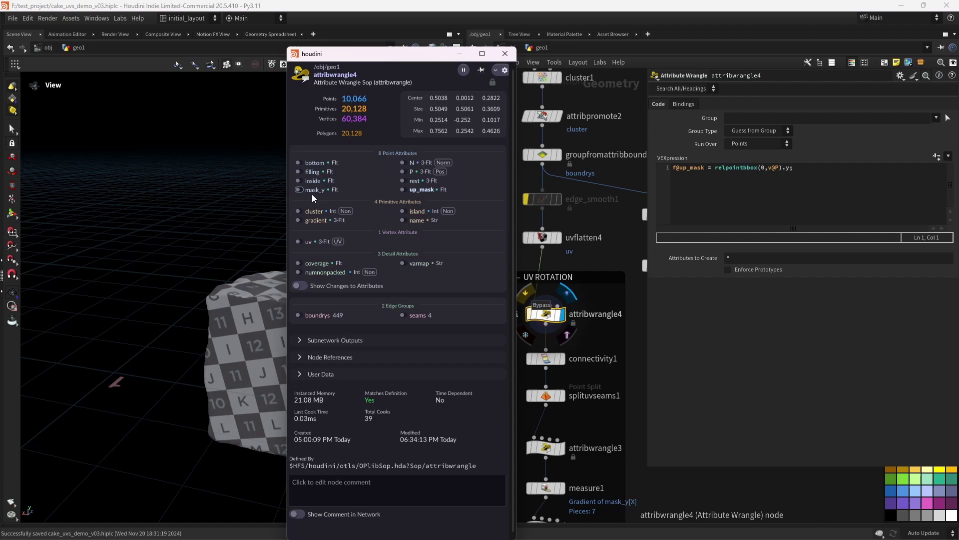
{"action": "left_click", "coordinate": [563, 314]}
{"action": "left_click", "coordinate": [505, 53]}
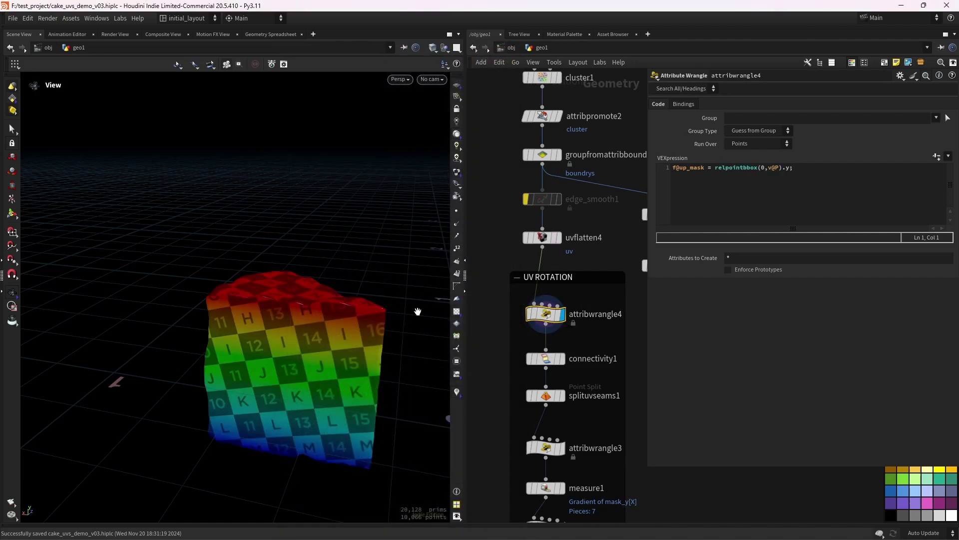
{"action": "left_click_drag", "start_coordinate": [418, 311], "coordinate": [332, 396]}
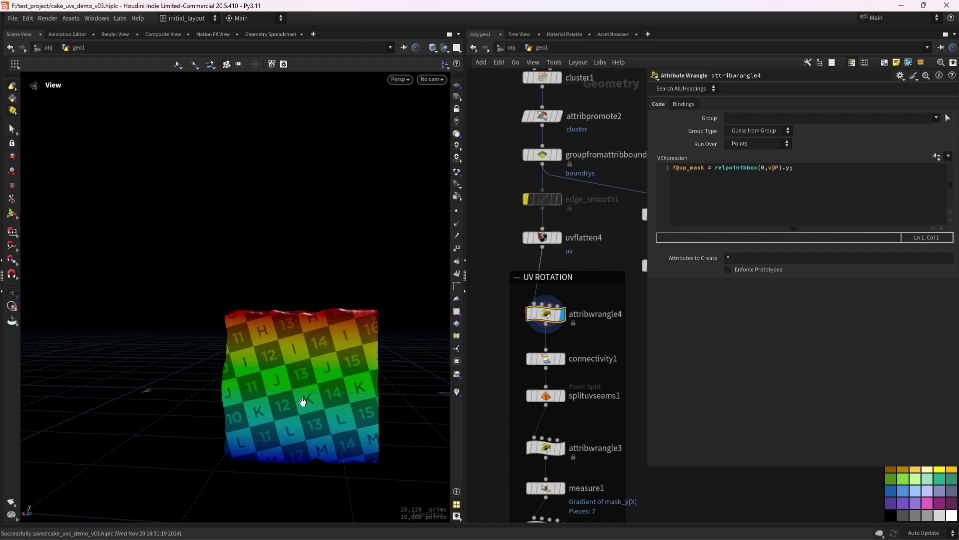
{"action": "right_click_drag", "start_coordinate": [303, 402], "coordinate": [321, 422]}
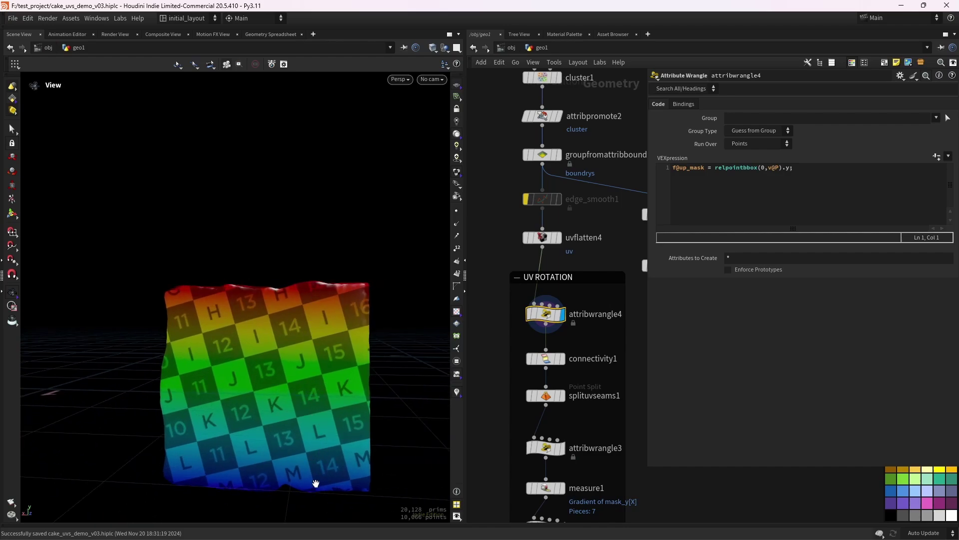
{"action": "right_click_drag", "start_coordinate": [326, 394], "coordinate": [349, 384]}
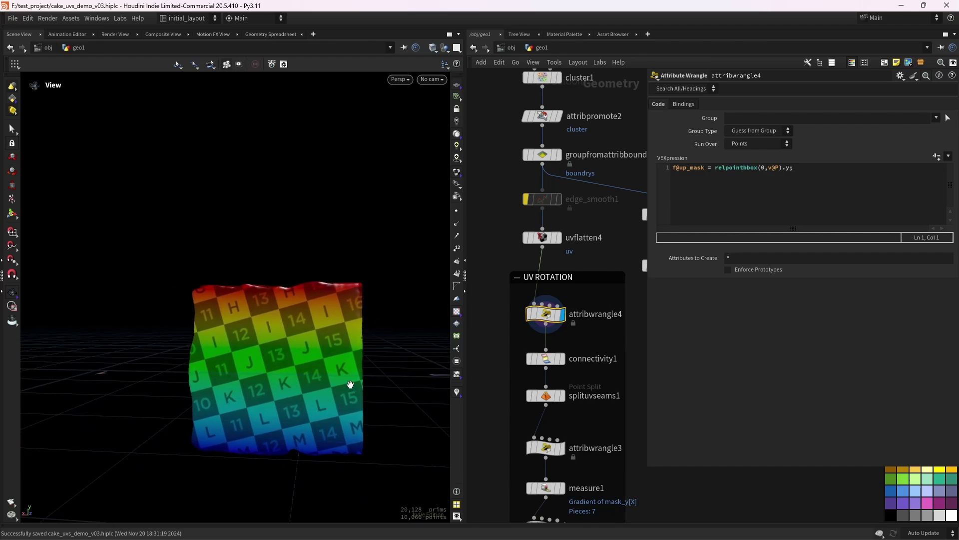
Display connectivity1 and splituvseams1 in turn and review their island and uv attribute settings.
{"action": "middle_click_drag", "start_coordinate": [596, 352], "coordinate": [589, 310]}
{"action": "left_click", "coordinate": [555, 315]}
{"action": "left_click", "coordinate": [538, 314]}
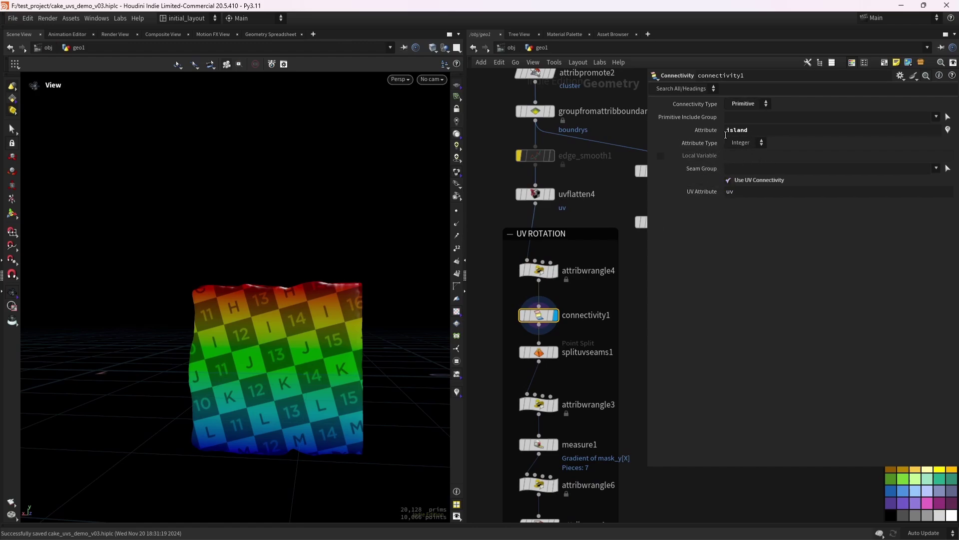
{"action": "middle_click_drag", "start_coordinate": [581, 338], "coordinate": [583, 289]}
{"action": "left_click", "coordinate": [562, 283]}
{"action": "left_click", "coordinate": [549, 304]}
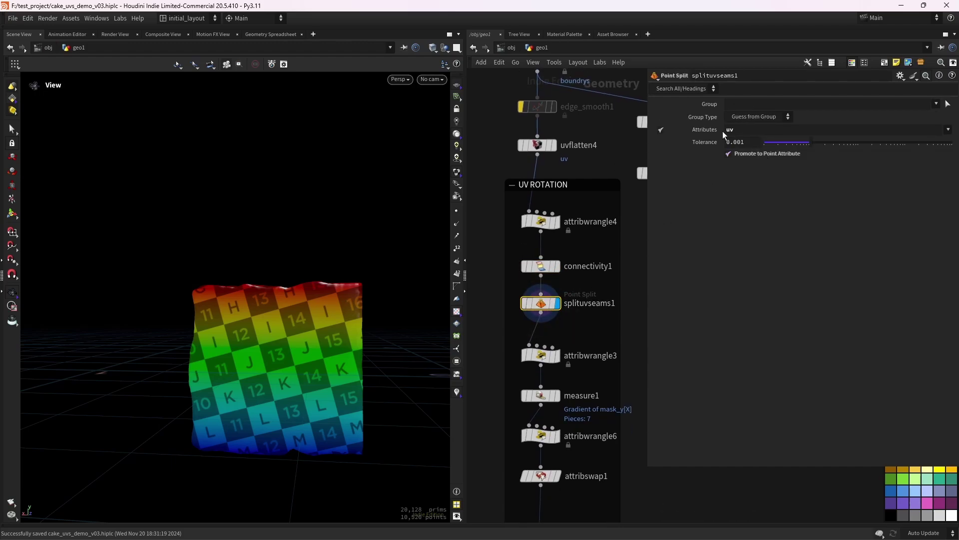
Display attribwrangle3 and examine the cake geometry laid out flat by its UV positions.
{"action": "middle_click_drag", "start_coordinate": [582, 321], "coordinate": [581, 278]}
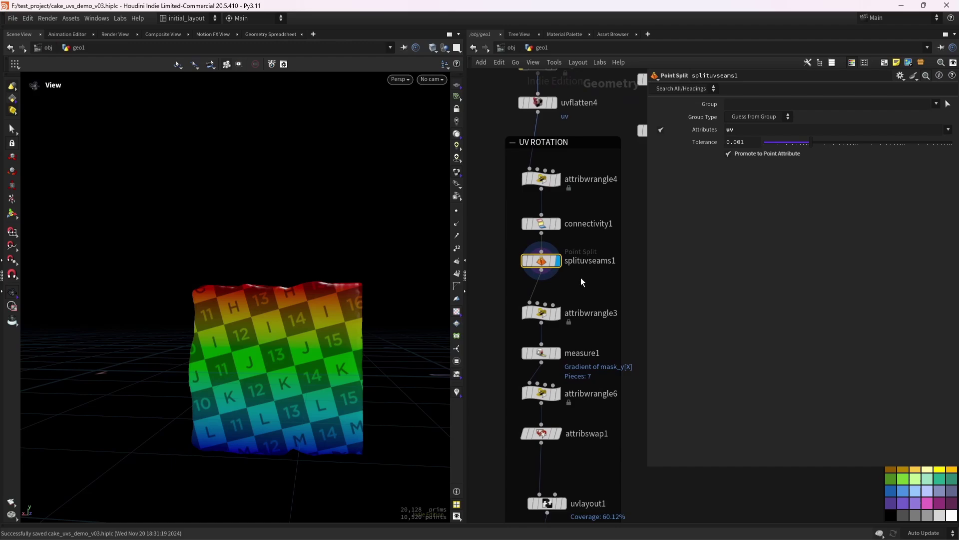
{"action": "scroll", "coordinate": [582, 279], "scroll_direction": "up", "scroll_amount": 1}
{"action": "left_click", "coordinate": [560, 295]}
{"action": "left_click", "coordinate": [540, 324]}
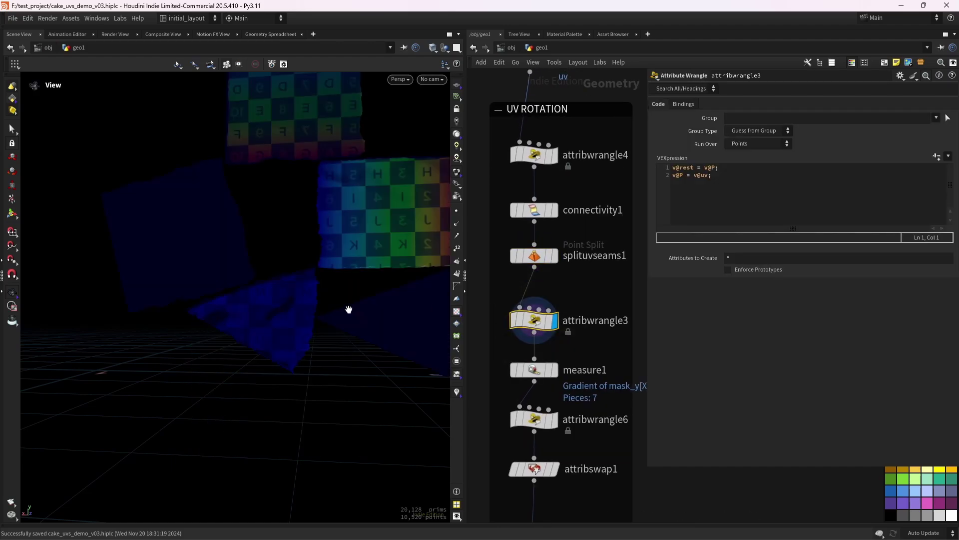
{"action": "right_click_drag", "start_coordinate": [349, 308], "coordinate": [332, 294]}
{"action": "left_click_drag", "start_coordinate": [332, 293], "coordinate": [286, 340]}
{"action": "right_click_drag", "start_coordinate": [286, 340], "coordinate": [284, 315]}
{"action": "left_click_drag", "start_coordinate": [284, 316], "coordinate": [314, 320]}
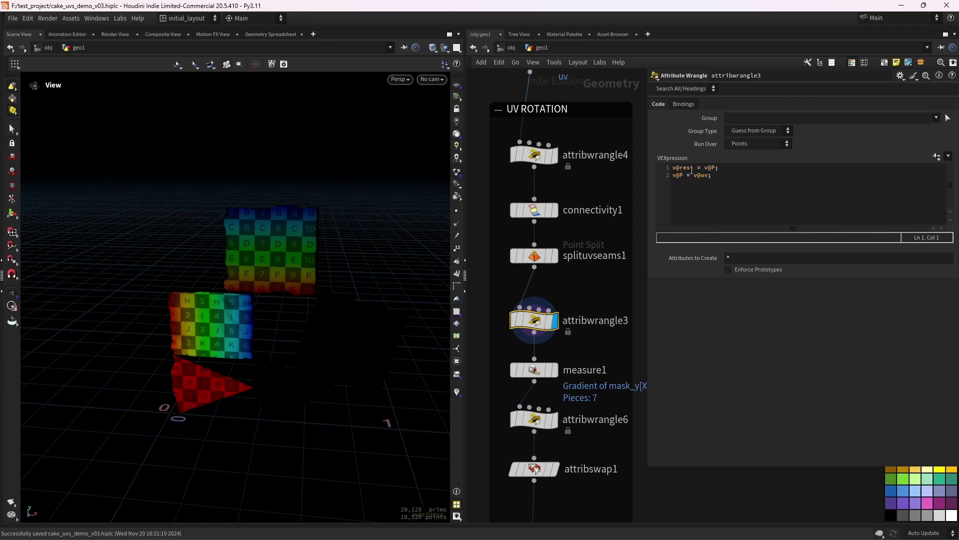
Compare attribswap1's cake slice output with the flattened UV islands from attribwrangle3.
{"action": "scroll", "coordinate": [631, 219], "scroll_direction": "down", "scroll_amount": 3}
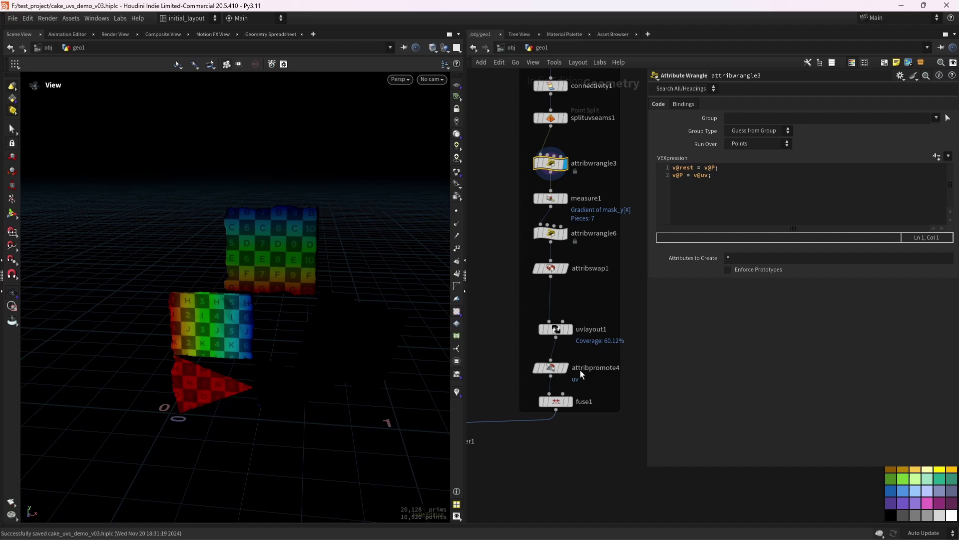
{"action": "middle_click_drag", "start_coordinate": [595, 298], "coordinate": [594, 354]}
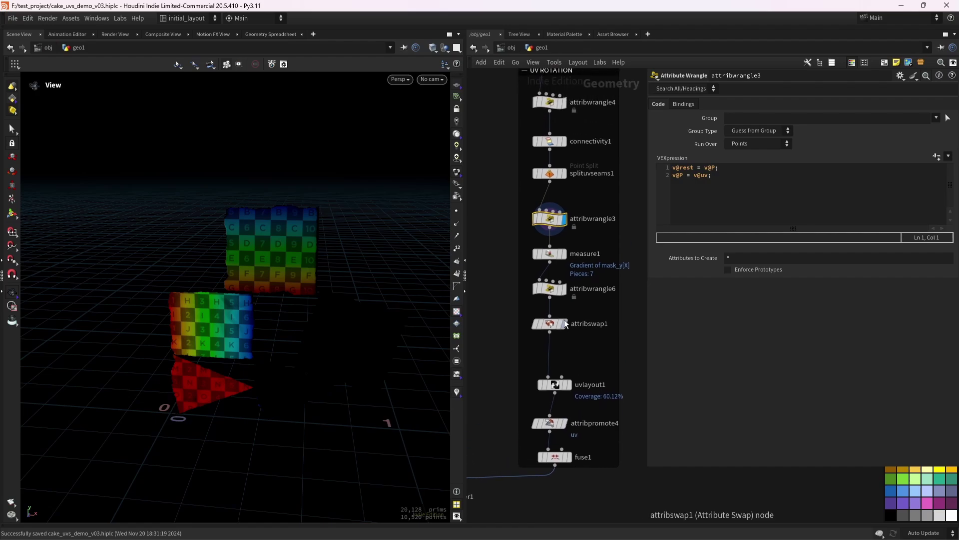
{"action": "left_click", "coordinate": [565, 324]}
{"action": "left_click_drag", "start_coordinate": [348, 436], "coordinate": [358, 343]}
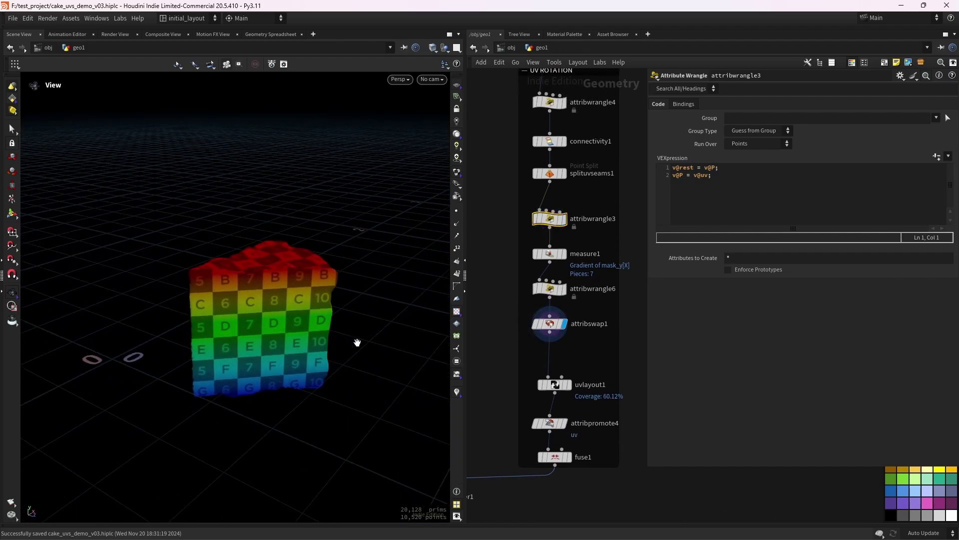
{"action": "middle_click_drag", "start_coordinate": [599, 313], "coordinate": [580, 428]}
{"action": "middle_click_drag", "start_coordinate": [572, 238], "coordinate": [575, 273]}
{"action": "left_click", "coordinate": [551, 372]}
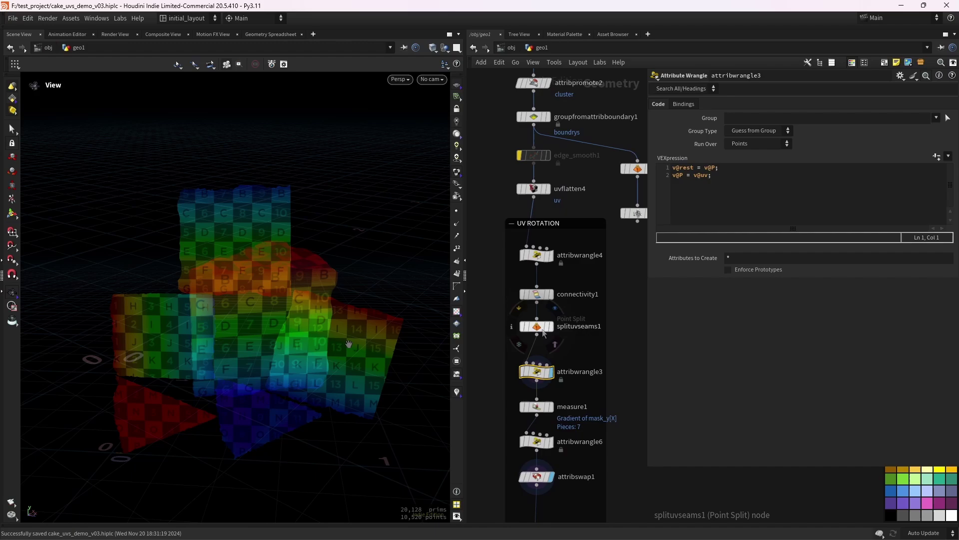
{"action": "left_click_drag", "start_coordinate": [349, 343], "coordinate": [338, 347]}
{"action": "right_click_drag", "start_coordinate": [339, 347], "coordinate": [337, 381]}
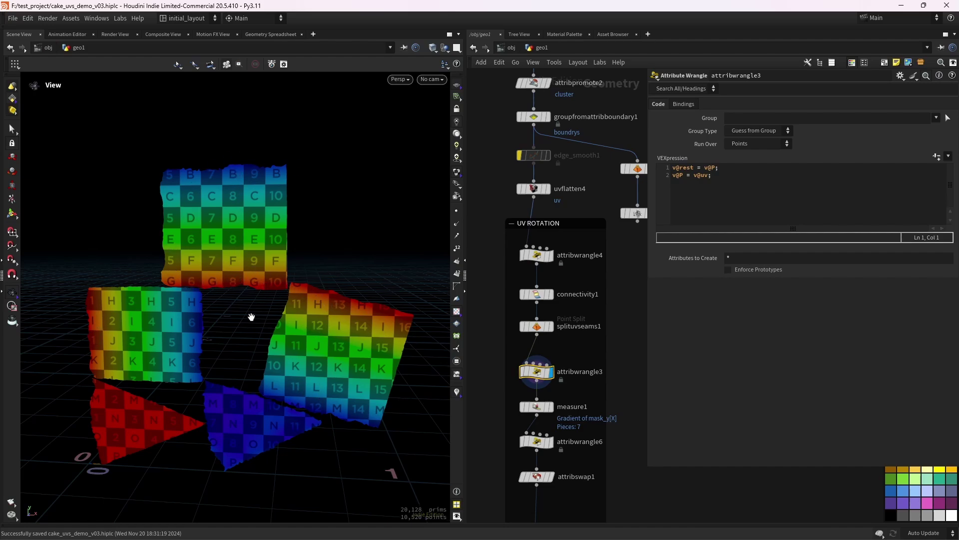
Display measure1, review its per-piece gradient settings for mask_y, and visualize the gradient attribute on the flattened UV islands.
{"action": "scroll", "coordinate": [569, 375], "scroll_direction": "up", "scroll_amount": 3}
{"action": "left_click", "coordinate": [526, 344]}
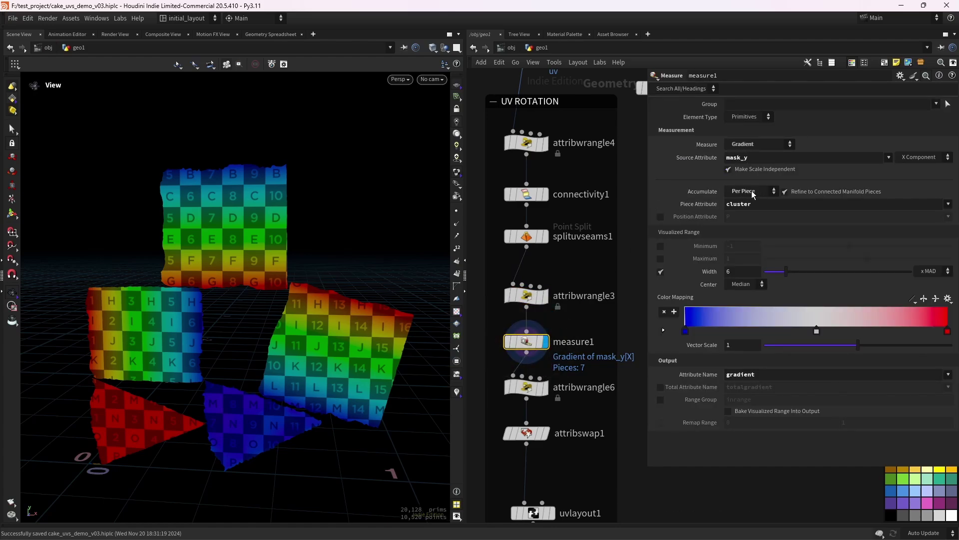
{"action": "left_click", "coordinate": [502, 342]}
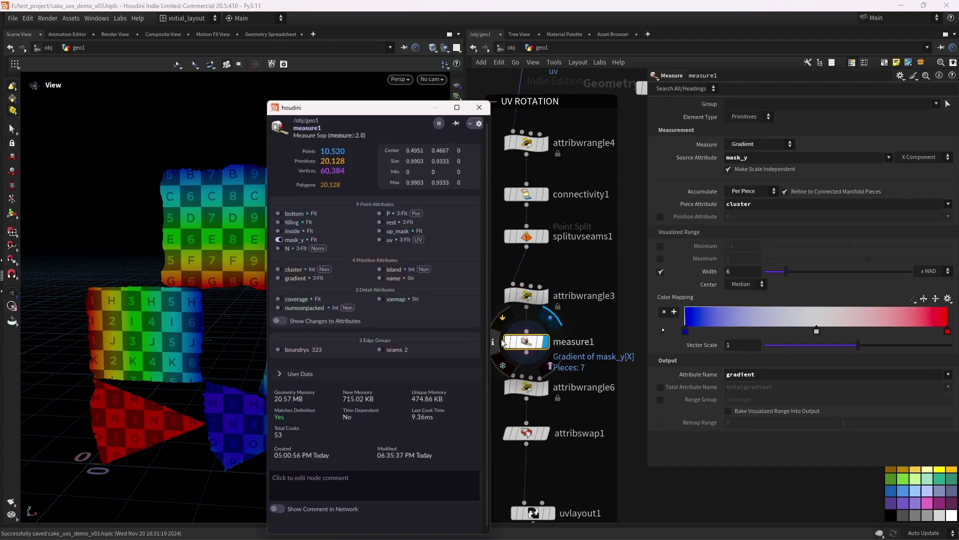
{"action": "left_click", "coordinate": [277, 236]}
{"action": "left_click", "coordinate": [277, 278]}
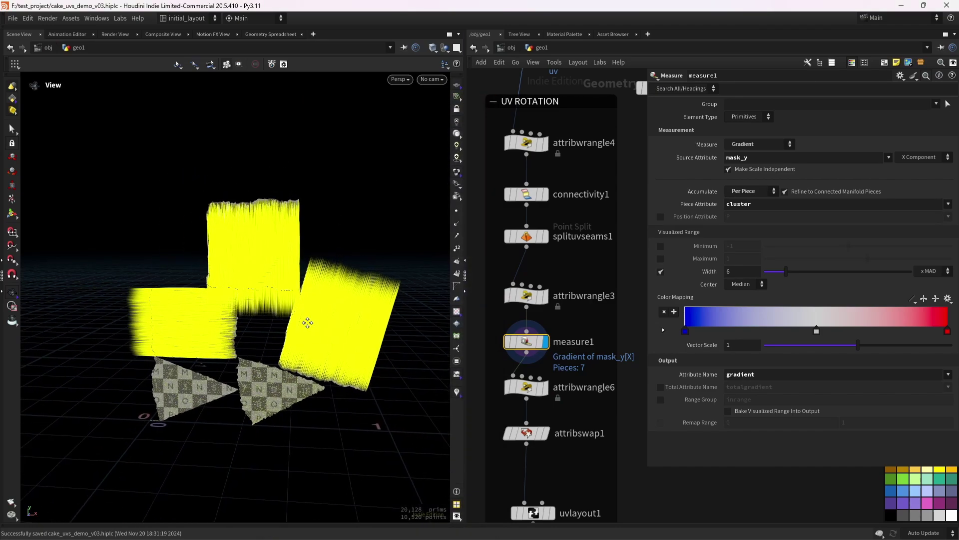
{"action": "scroll", "coordinate": [323, 297], "scroll_direction": "up", "scroll_amount": 2}
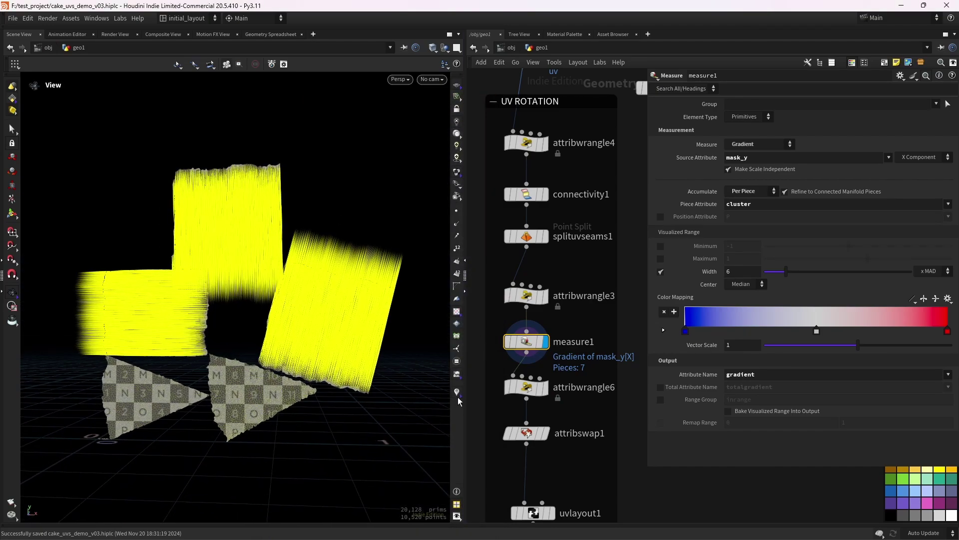
Toggle the gradient and mask_y visualizers to compare vector directions with the mask colours, leaving only mask_y shown.
{"action": "left_click", "coordinate": [457, 392]}
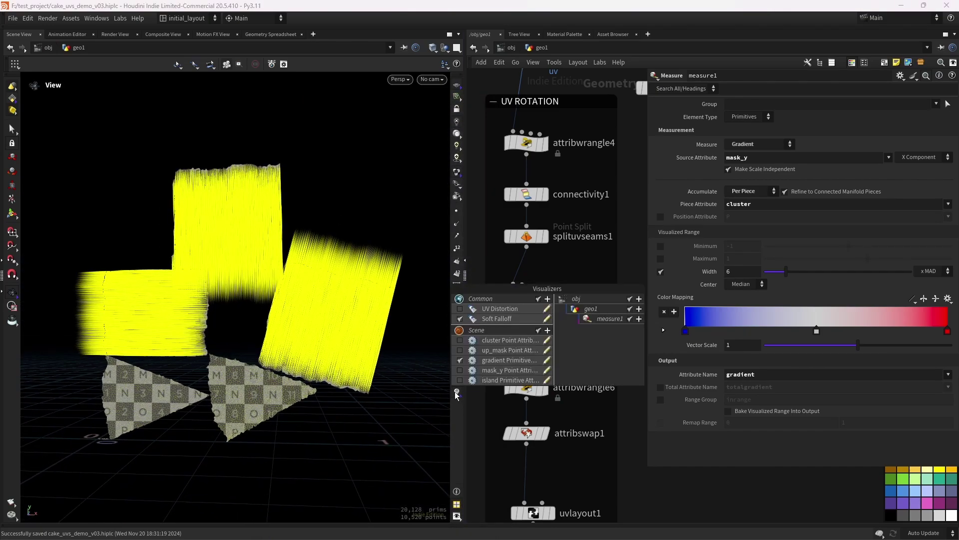
{"action": "left_click", "coordinate": [460, 360]}
{"action": "left_click", "coordinate": [461, 371]}
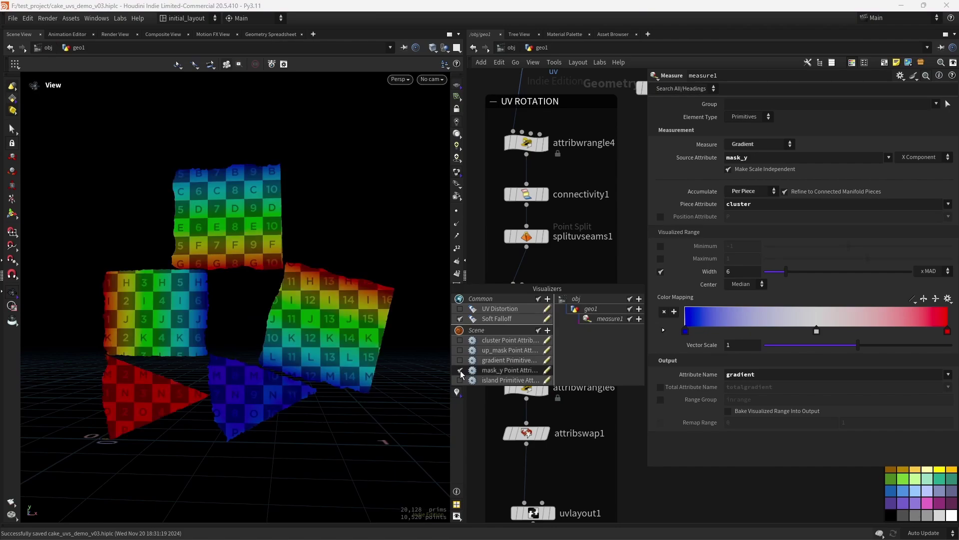
{"action": "left_click", "coordinate": [460, 361]}
{"action": "left_click", "coordinate": [459, 360]}
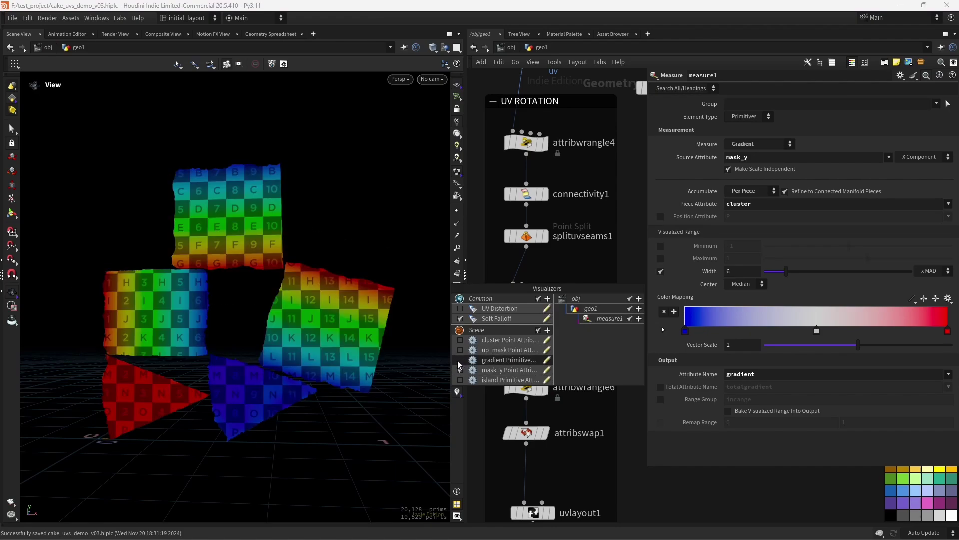
{"action": "left_click", "coordinate": [459, 358]}
{"action": "left_click", "coordinate": [459, 359]}
{"action": "left_click", "coordinate": [460, 360]}
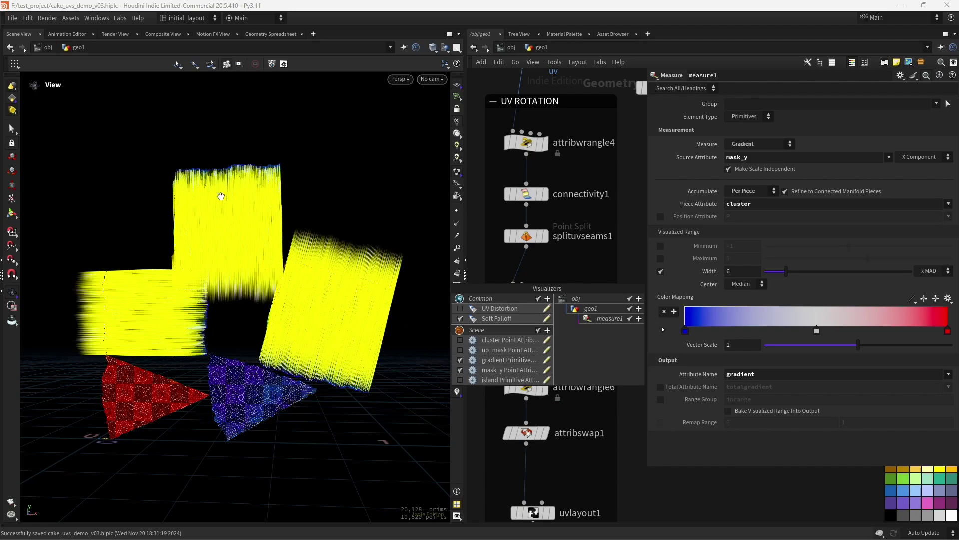
{"action": "left_click", "coordinate": [460, 360]}
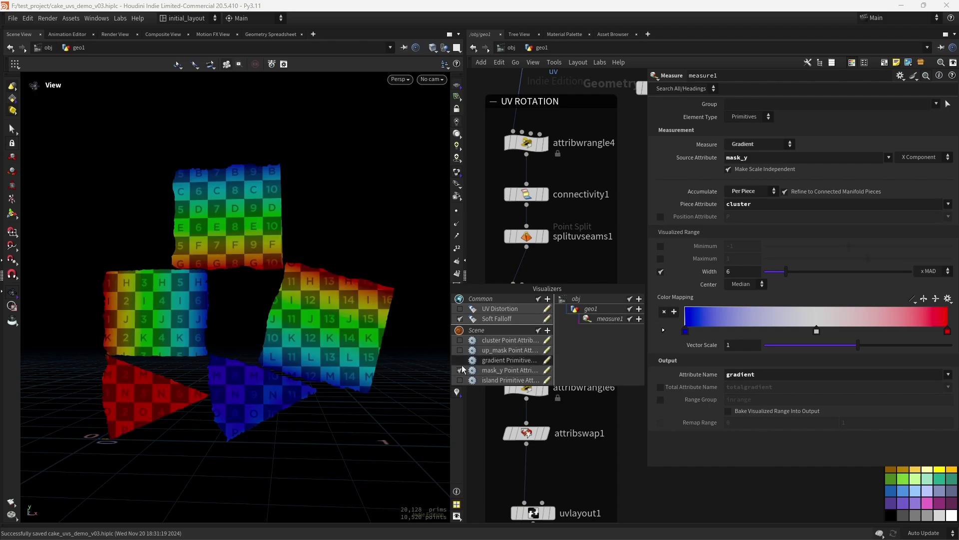
{"action": "left_click", "coordinate": [460, 360]}
{"action": "left_click", "coordinate": [459, 360]}
{"action": "left_click", "coordinate": [587, 265]}
Display attribwrangle6 and toggle its bypass to compare the island UVs before and after rotation.
{"action": "scroll", "coordinate": [582, 373], "scroll_direction": "down", "scroll_amount": 3}
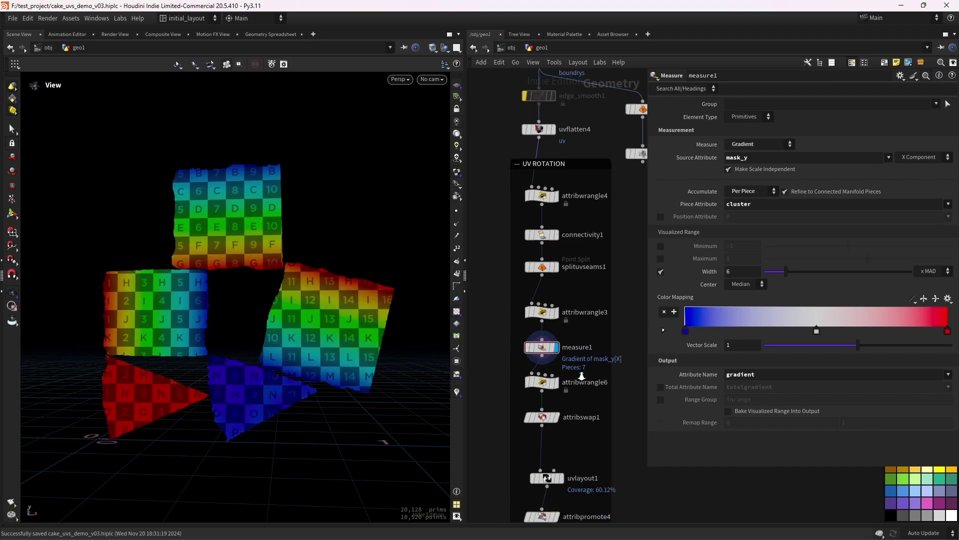
{"action": "middle_click_drag", "start_coordinate": [580, 374], "coordinate": [583, 351]}
{"action": "scroll", "coordinate": [330, 318], "scroll_direction": "up", "scroll_amount": 2}
{"action": "left_click", "coordinate": [551, 359]}
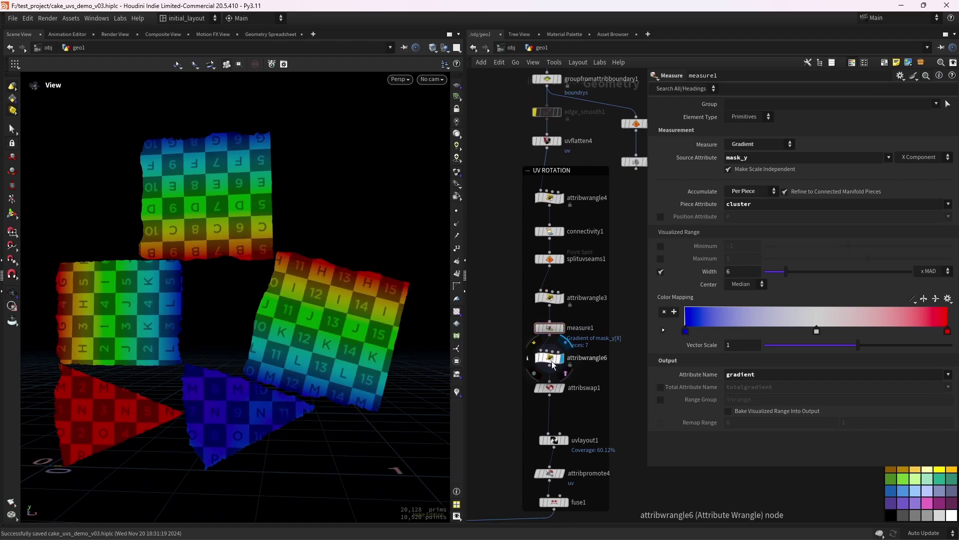
{"action": "left_click", "coordinate": [535, 343]}
{"action": "left_click", "coordinate": [535, 343]}
{"action": "left_click", "coordinate": [535, 344]}
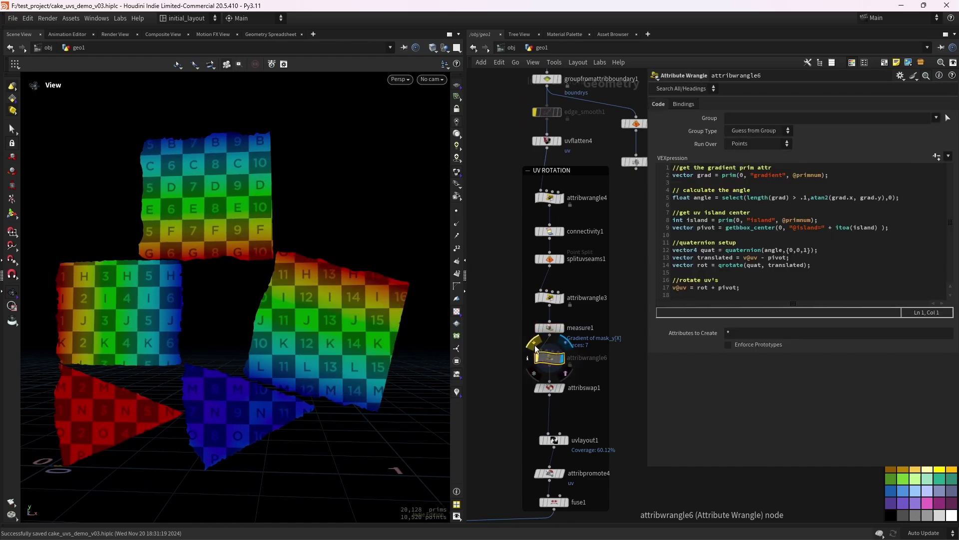
{"action": "left_click", "coordinate": [535, 344]}
{"action": "left_click", "coordinate": [536, 346]}
{"action": "left_click", "coordinate": [535, 347]}
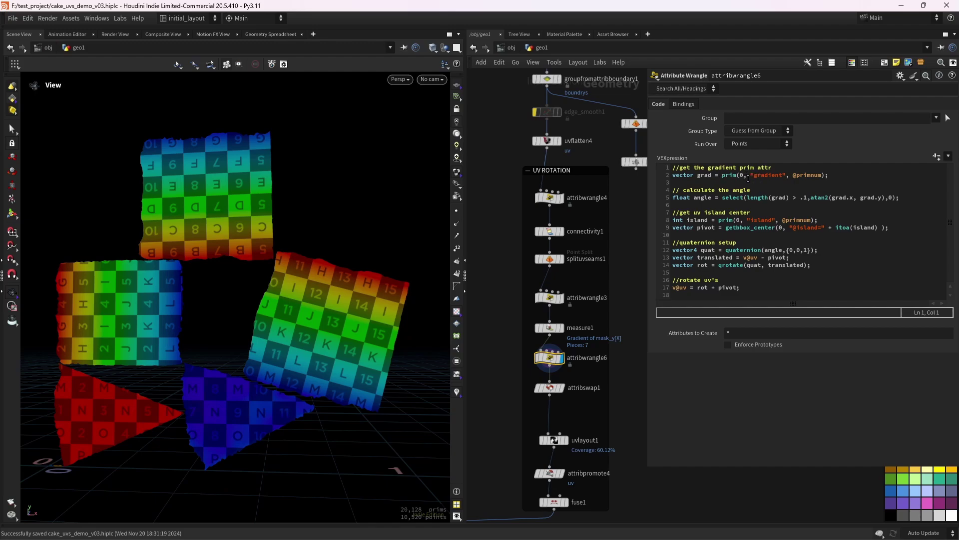
{"action": "left_click_drag", "start_coordinate": [723, 176], "coordinate": [795, 177]}
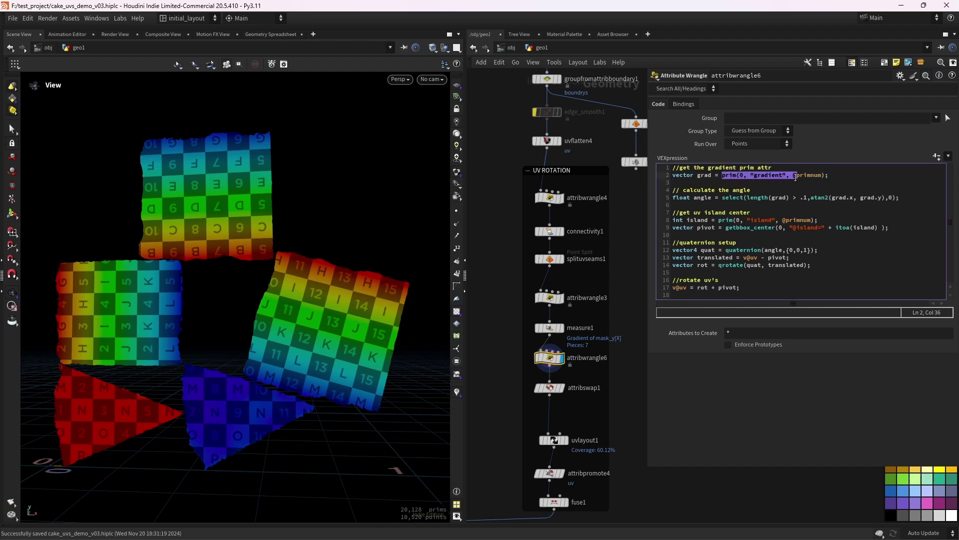
{"action": "double_click", "coordinate": [808, 176]}
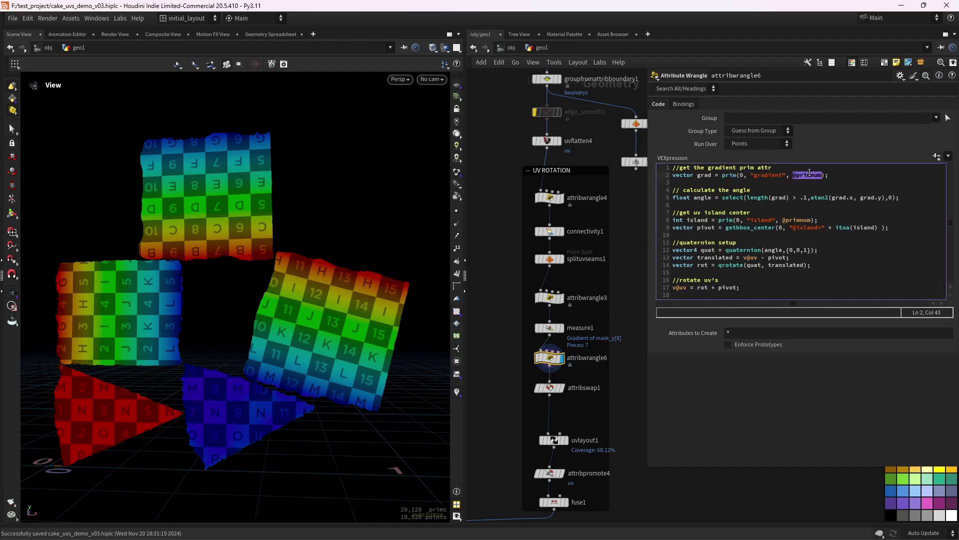
{"action": "left_click", "coordinate": [734, 168]}
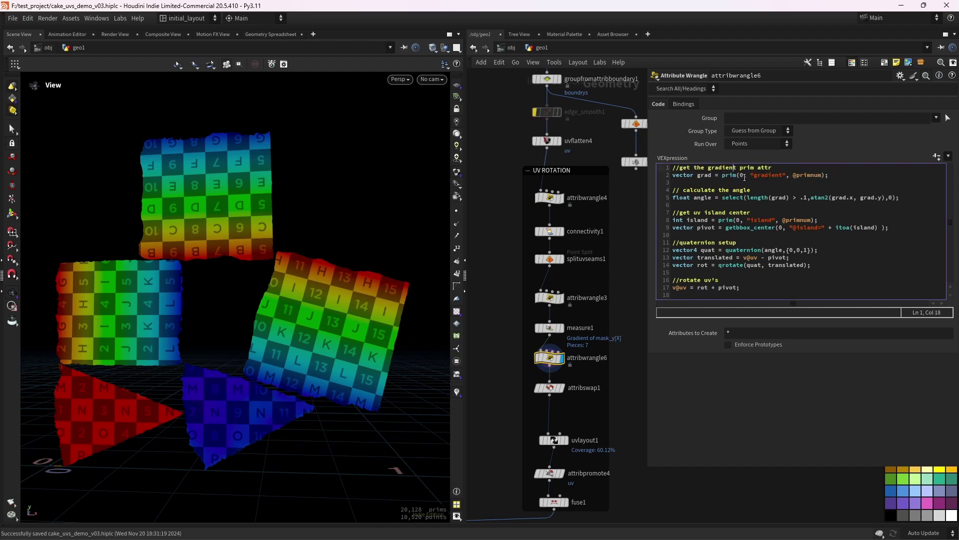
{"action": "double_click", "coordinate": [734, 199]}
{"action": "left_click", "coordinate": [735, 198]}
Turn on the gradient visualizer over mask_y and inspect the vectors on the red and blue triangular islands.
{"action": "left_click", "coordinate": [456, 391]}
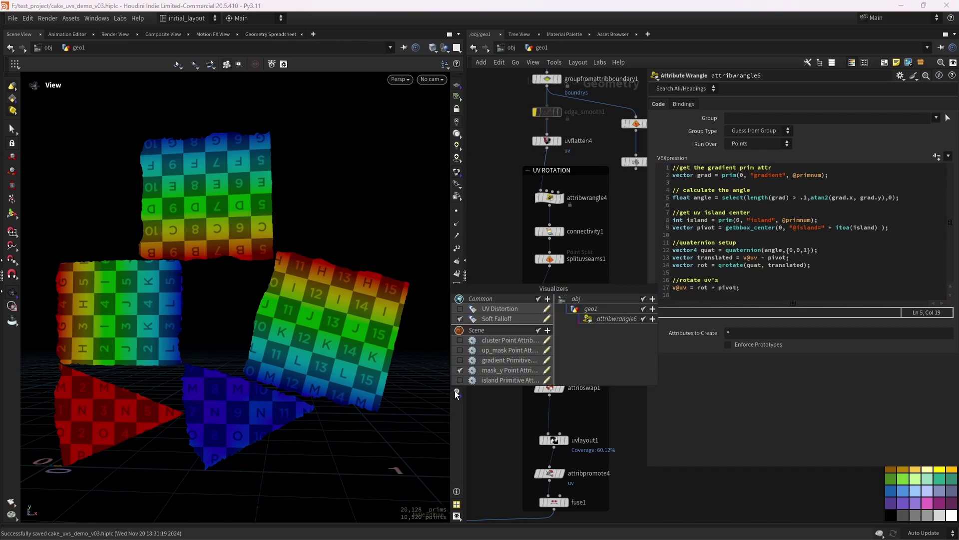
{"action": "left_click", "coordinate": [460, 360]}
{"action": "scroll", "coordinate": [329, 347], "scroll_direction": "up", "scroll_amount": 5}
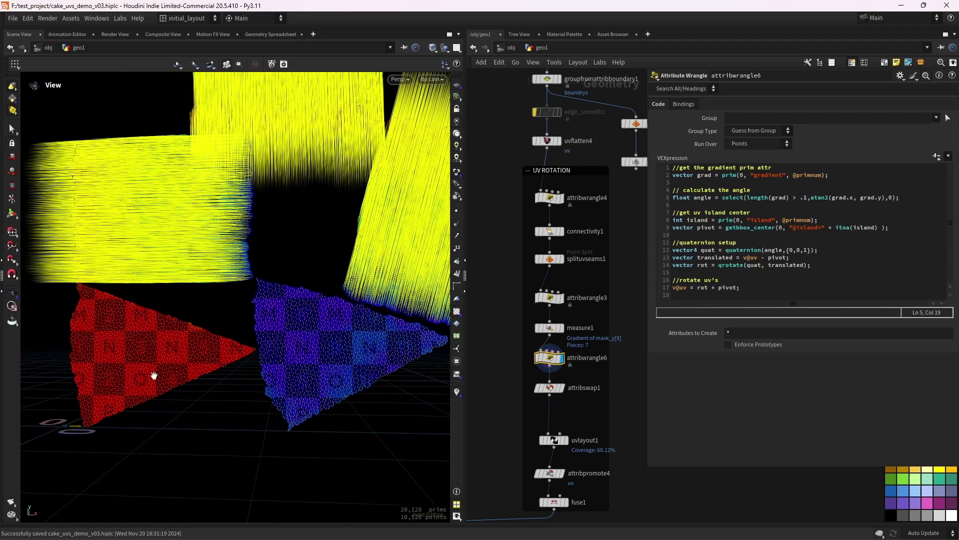
{"action": "scroll", "coordinate": [264, 365], "scroll_direction": "down", "scroll_amount": 3}
{"action": "scroll", "coordinate": [272, 368], "scroll_direction": "up", "scroll_amount": 4}
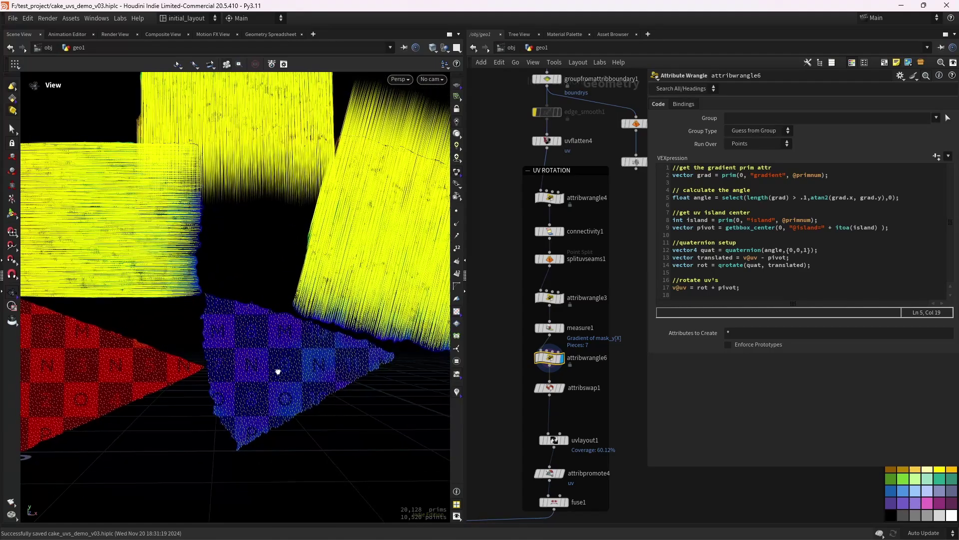
{"action": "scroll", "coordinate": [278, 368], "scroll_direction": "down", "scroll_amount": 2}
{"action": "scroll", "coordinate": [295, 379], "scroll_direction": "up", "scroll_amount": 4}
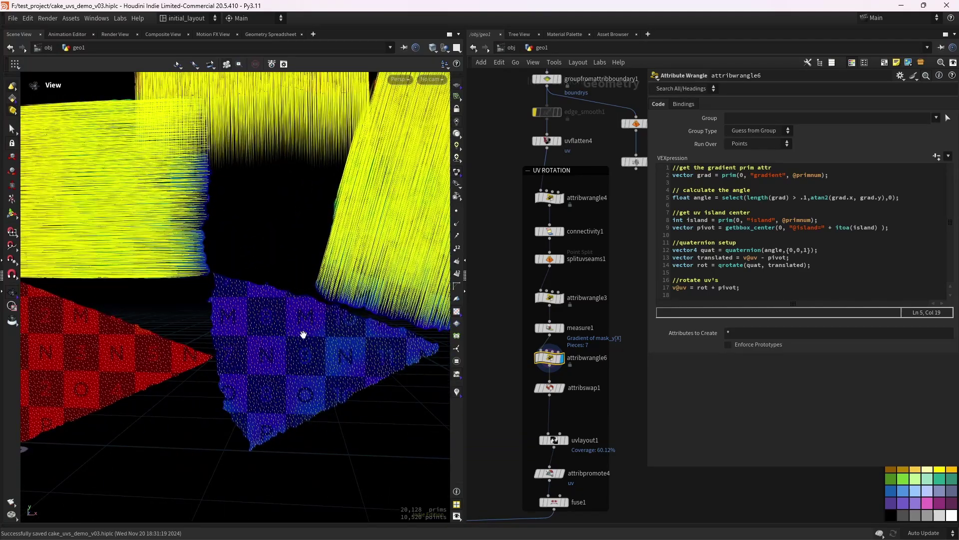
{"action": "scroll", "coordinate": [281, 375], "scroll_direction": "down", "scroll_amount": 2}
{"action": "scroll", "coordinate": [280, 375], "scroll_direction": "up", "scroll_amount": 3}
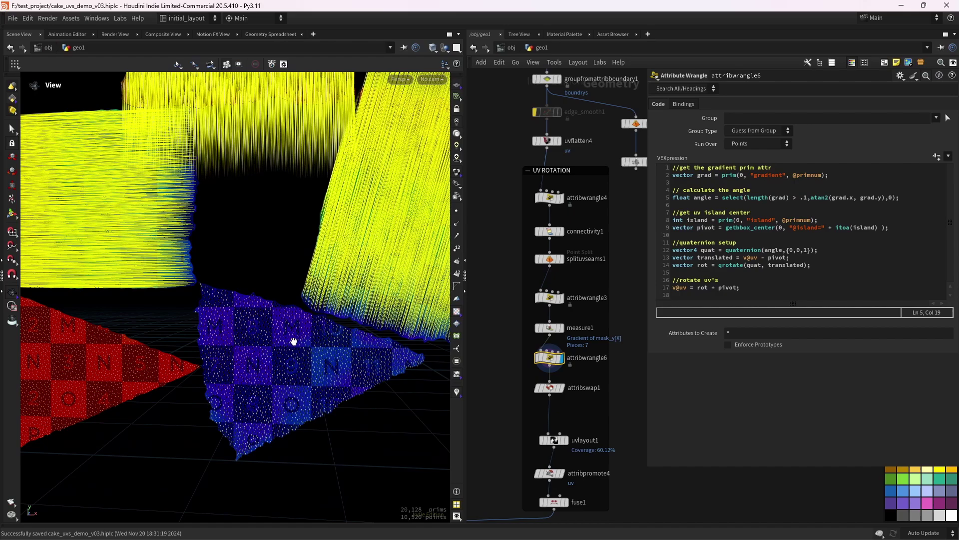
{"action": "scroll", "coordinate": [259, 366], "scroll_direction": "down", "scroll_amount": 1}
Examine the angle line's .1 gradient length threshold, its fallback of 0, and the atan2(grad.x, grad.y) term against the islands.
{"action": "double_click", "coordinate": [804, 199]}
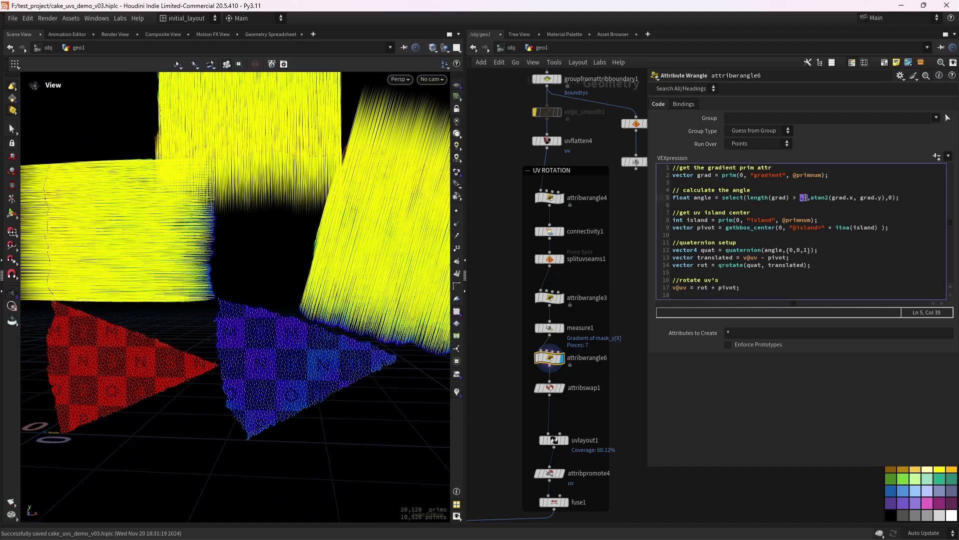
{"action": "left_click", "coordinate": [803, 198]}
{"action": "scroll", "coordinate": [308, 379], "scroll_direction": "down", "scroll_amount": 1}
{"action": "middle_click_drag", "start_coordinate": [308, 378], "coordinate": [295, 379]}
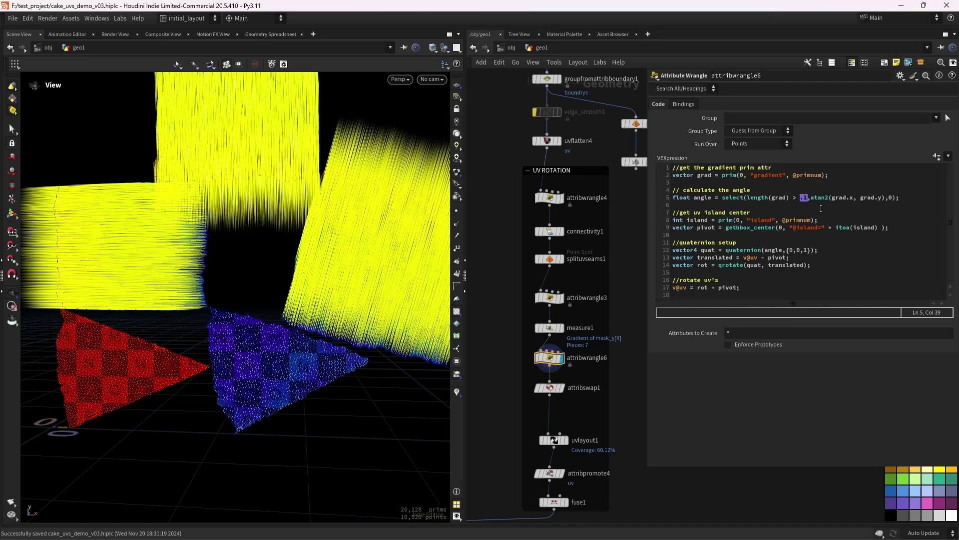
{"action": "left_click_drag", "start_coordinate": [754, 198], "coordinate": [808, 198]}
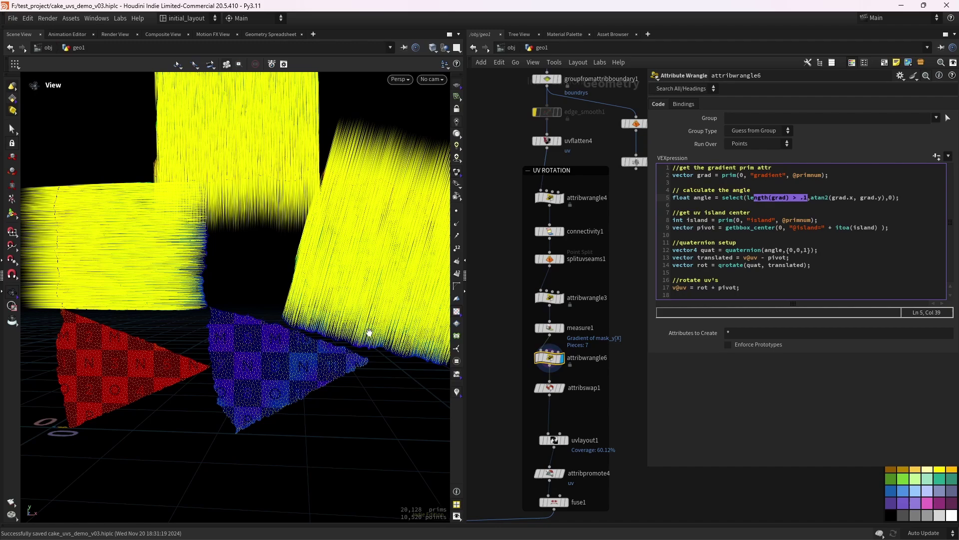
{"action": "left_click", "coordinate": [889, 197]}
{"action": "key", "text": "shift+Right"}
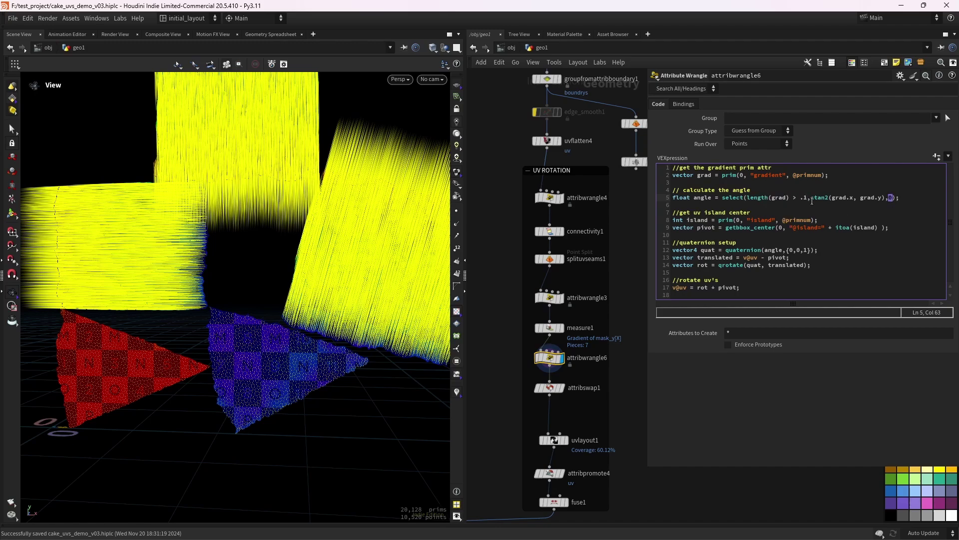
{"action": "left_click_drag", "start_coordinate": [819, 198], "coordinate": [875, 199]}
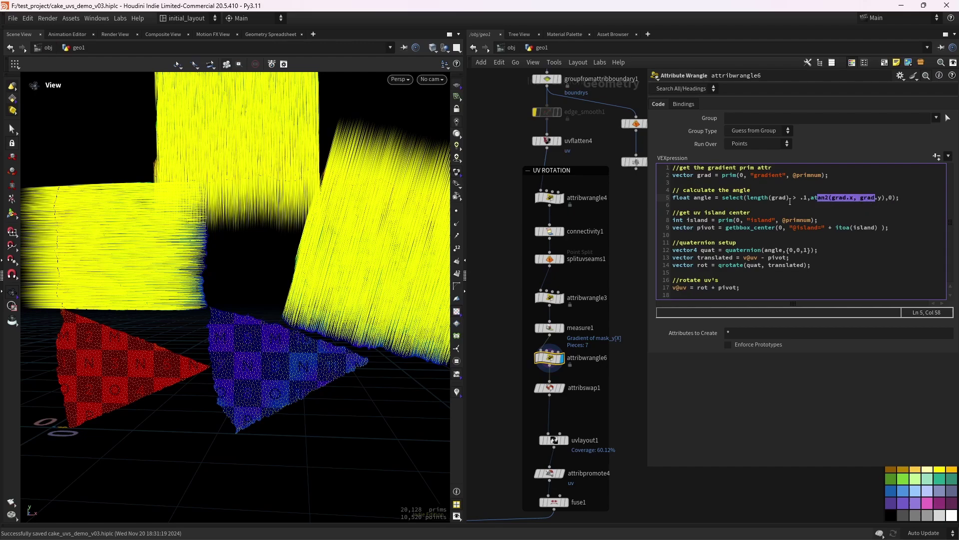
{"action": "right_click_drag", "start_coordinate": [300, 343], "coordinate": [391, 316]}
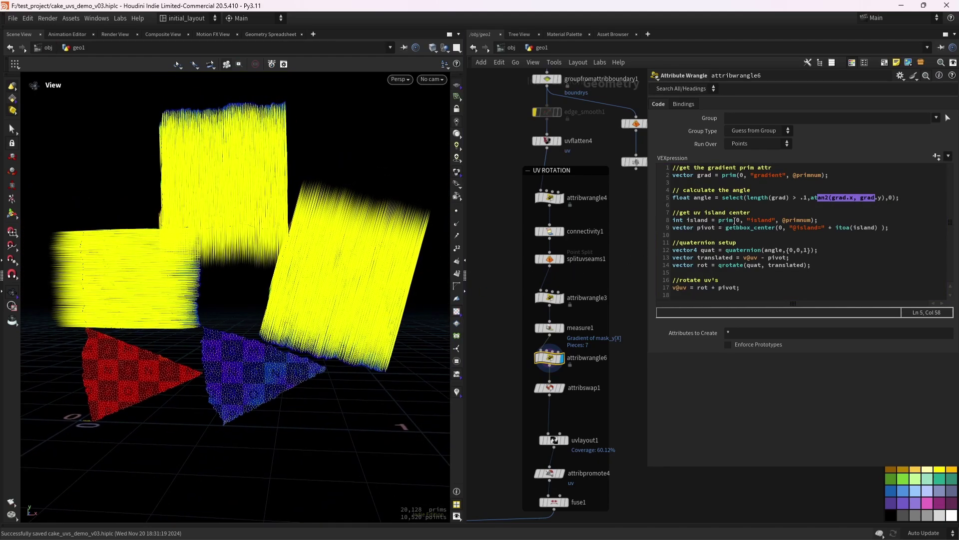
Examine the UV island center code and the quaternion built from the angle and the {0,0,1} axis.
{"action": "left_click_drag", "start_coordinate": [694, 214], "coordinate": [785, 250]}
{"action": "left_click", "coordinate": [813, 256]}
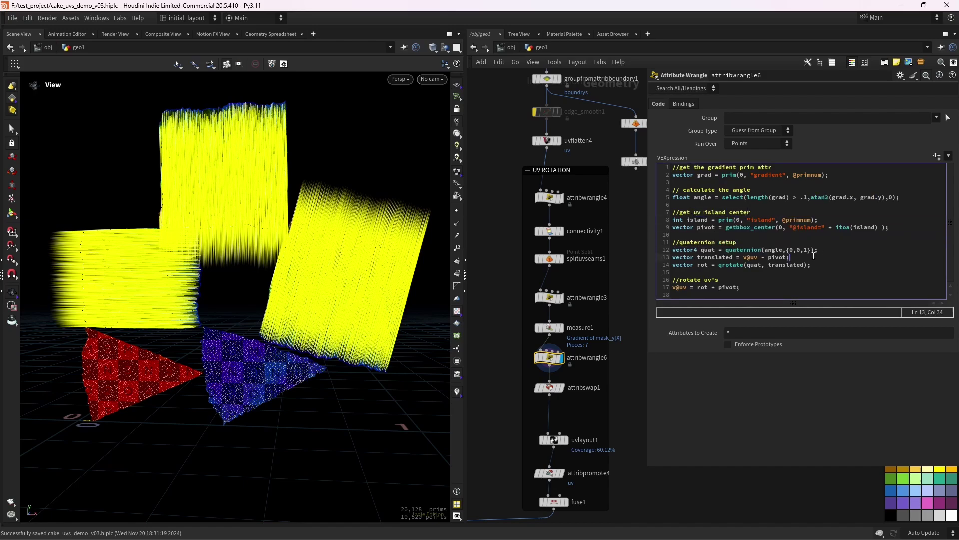
{"action": "left_click", "coordinate": [819, 265]}
{"action": "double_click", "coordinate": [772, 252]}
{"action": "double_click", "coordinate": [806, 251]}
Examine the pivot subtraction, the qrotate call, and the final line adding the pivot back to v@uv.
{"action": "left_click_drag", "start_coordinate": [746, 258], "coordinate": [785, 257]}
{"action": "left_click_drag", "start_coordinate": [699, 266], "coordinate": [706, 266]}
{"action": "double_click", "coordinate": [754, 266]}
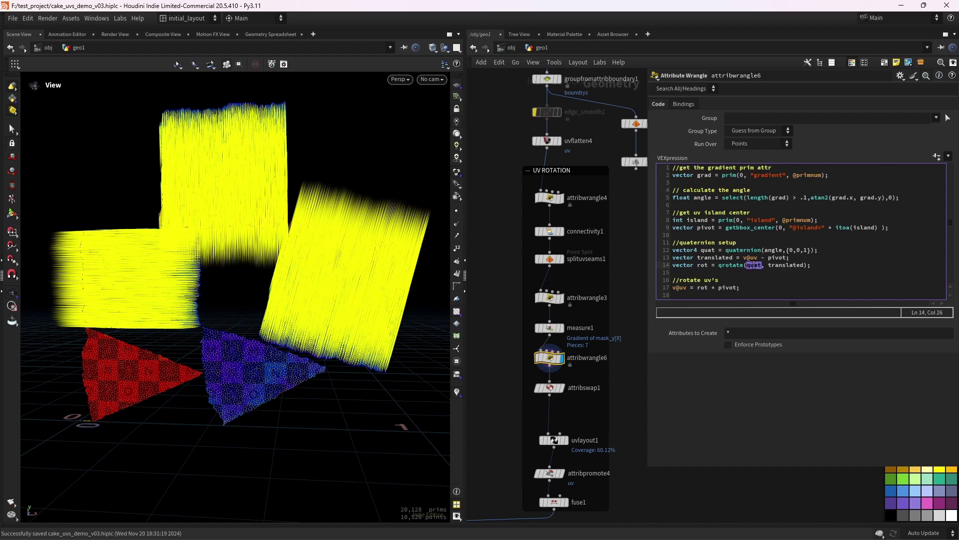
{"action": "double_click", "coordinate": [787, 266]}
{"action": "left_click_drag", "start_coordinate": [673, 288], "coordinate": [686, 288]}
{"action": "double_click", "coordinate": [729, 288]}
{"action": "scroll", "coordinate": [353, 355], "scroll_direction": "down", "scroll_amount": 2}
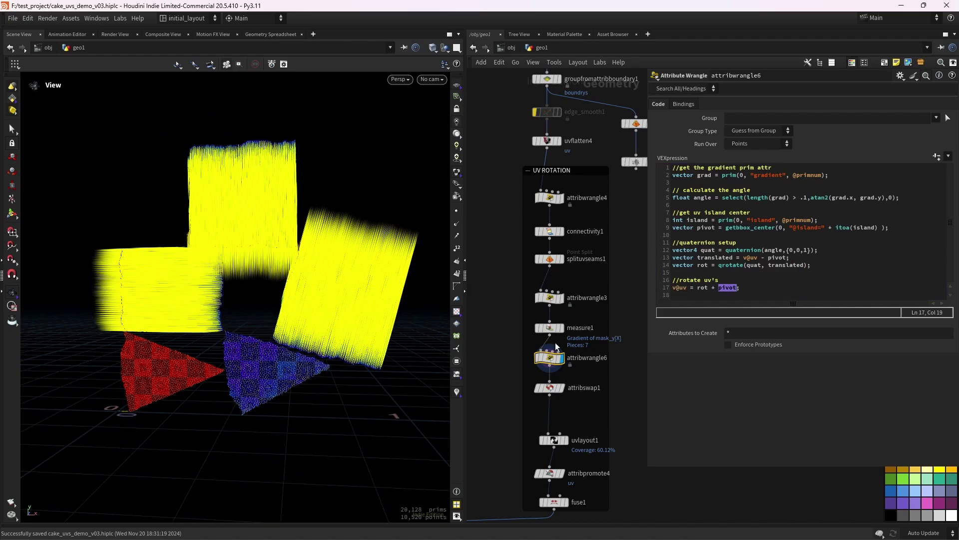
Hide the mask_y and gradient visualizers, and toggle attribwrangle6's bypass to compare the plain checkered islands.
{"action": "mouse_move", "coordinate": [552, 358]}
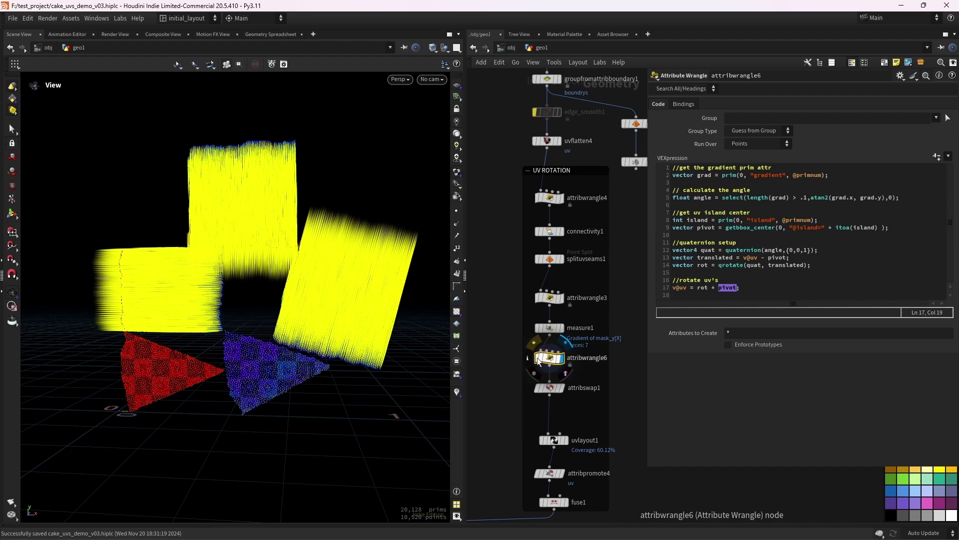
{"action": "right_click", "coordinate": [457, 392]}
{"action": "left_click", "coordinate": [459, 361]}
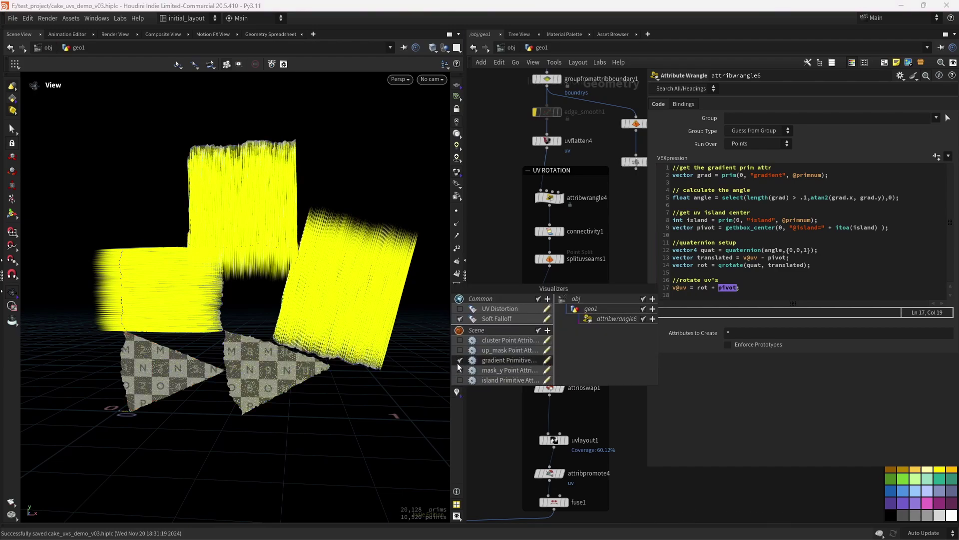
{"action": "left_click", "coordinate": [534, 343]}
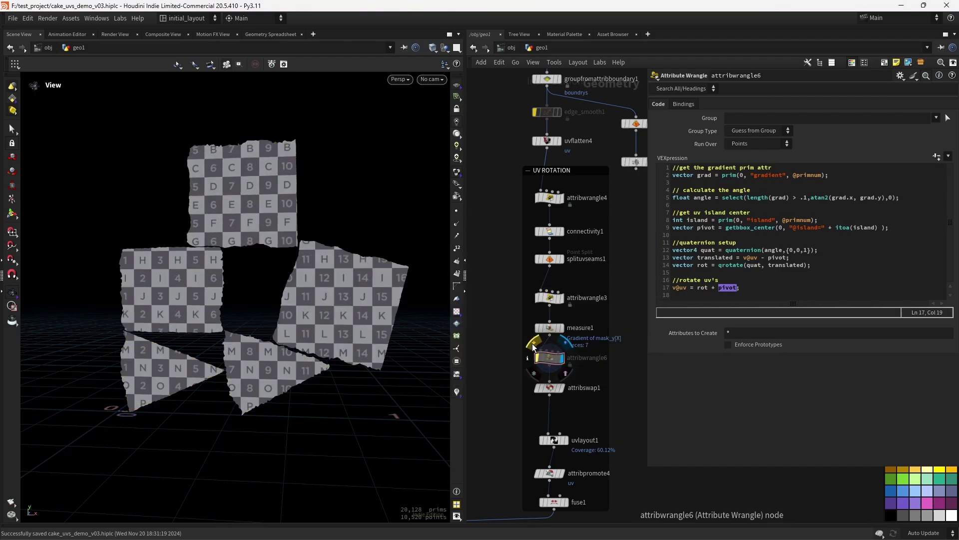
{"action": "left_click", "coordinate": [534, 344]}
{"action": "left_click", "coordinate": [534, 343]}
{"action": "left_click", "coordinate": [534, 343]}
Display attribswap1 and review its point attribute swap between P and rest.
{"action": "middle_click_drag", "start_coordinate": [523, 395], "coordinate": [526, 349]}
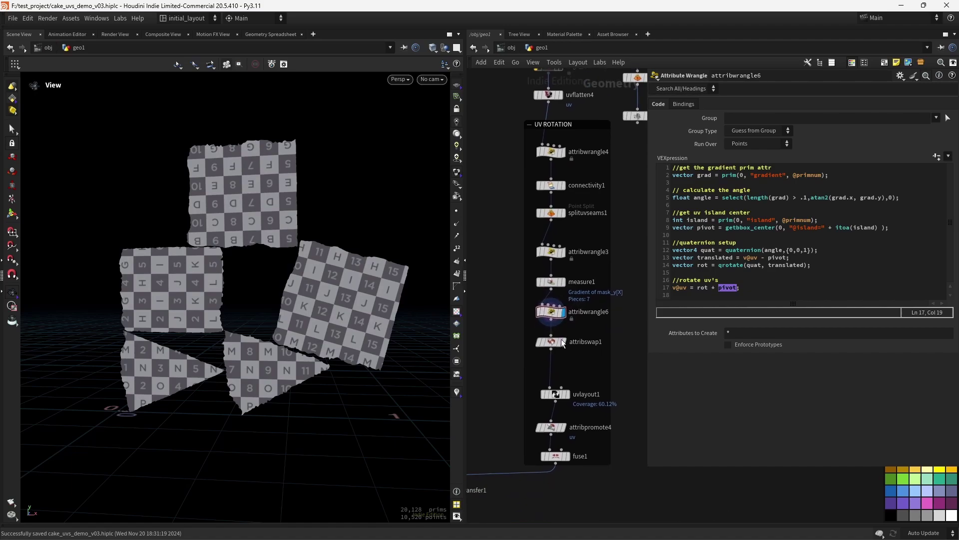
{"action": "left_click", "coordinate": [563, 341]}
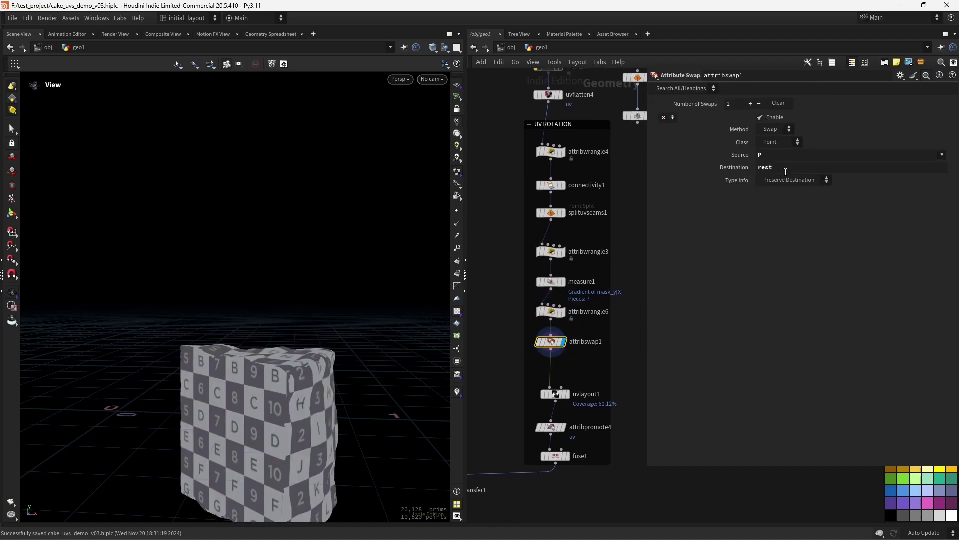
Frame the cake slice in the perspective view and inspect the checker pattern on its sides and upper face.
{"action": "key", "text": "f"}
{"action": "left_click_drag", "start_coordinate": [287, 350], "coordinate": [388, 379]}
{"action": "left_click_drag", "start_coordinate": [205, 357], "coordinate": [317, 334]}
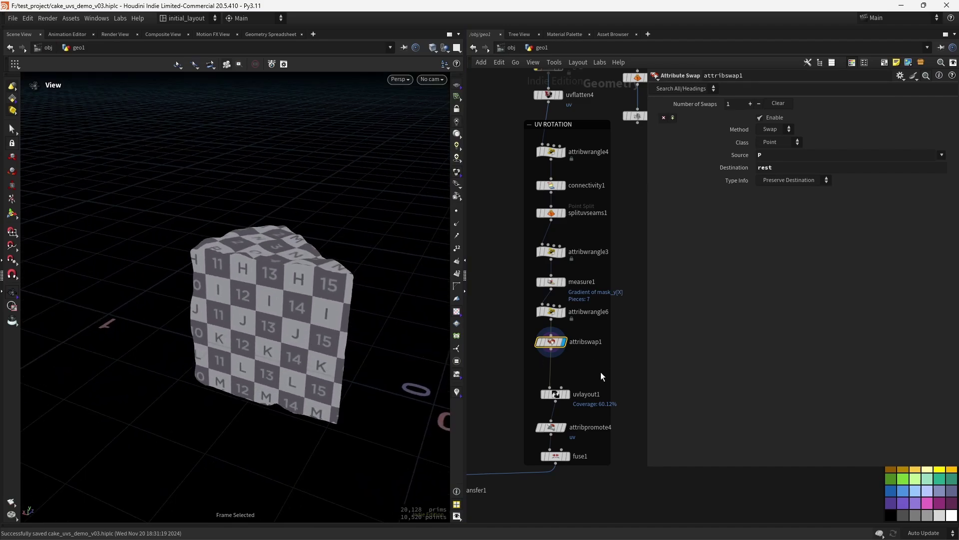
Show the UV islands in the UV view and toggle attribwrangle6's bypass to compare their rotated and unrotated orientations.
{"action": "middle_click_drag", "start_coordinate": [601, 373], "coordinate": [611, 321]}
{"action": "key", "text": "space+5"}
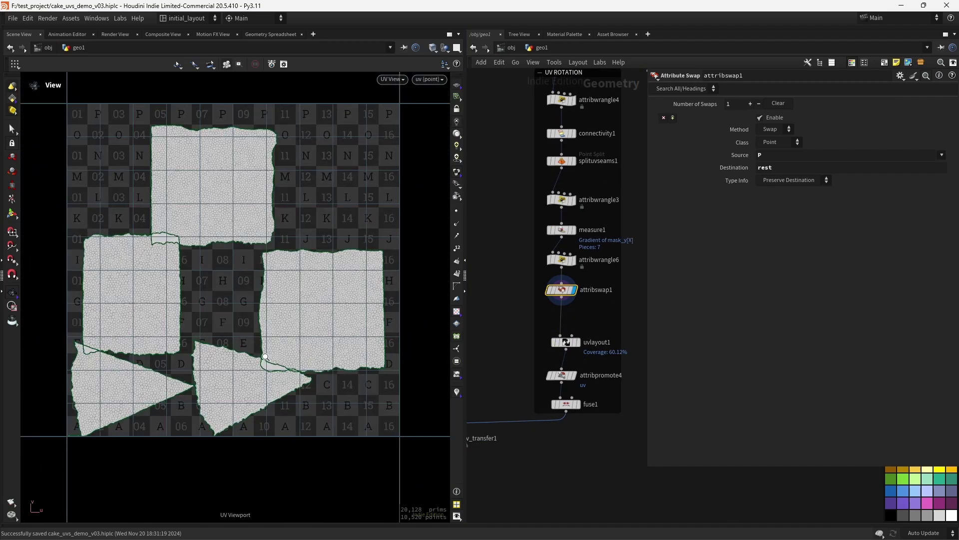
{"action": "scroll", "coordinate": [265, 357], "scroll_direction": "up", "scroll_amount": 1}
{"action": "middle_click_drag", "start_coordinate": [289, 359], "coordinate": [310, 342]}
{"action": "scroll", "coordinate": [311, 343], "scroll_direction": "up", "scroll_amount": 2}
{"action": "left_click", "coordinate": [547, 247]}
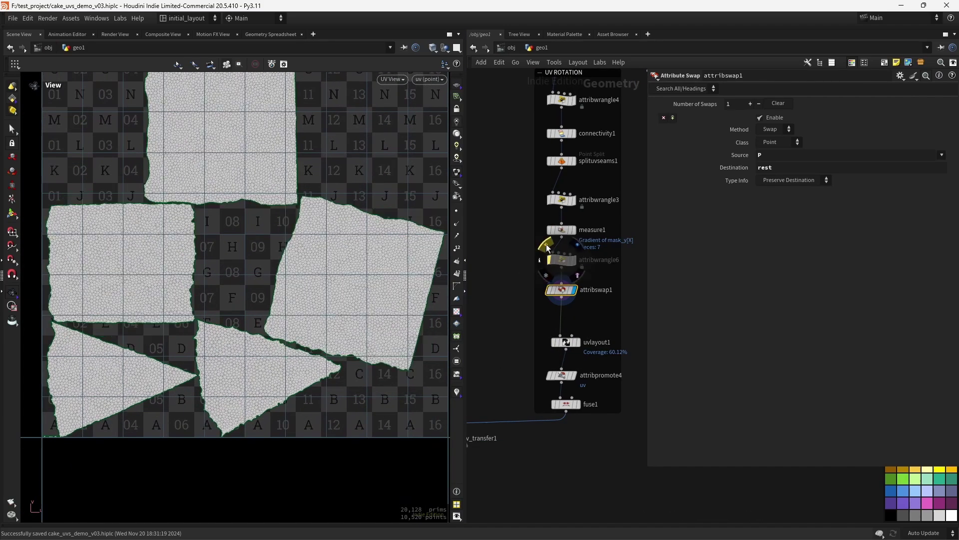
{"action": "left_click", "coordinate": [547, 247]}
{"action": "left_click", "coordinate": [547, 247]}
{"action": "left_click", "coordinate": [547, 247]}
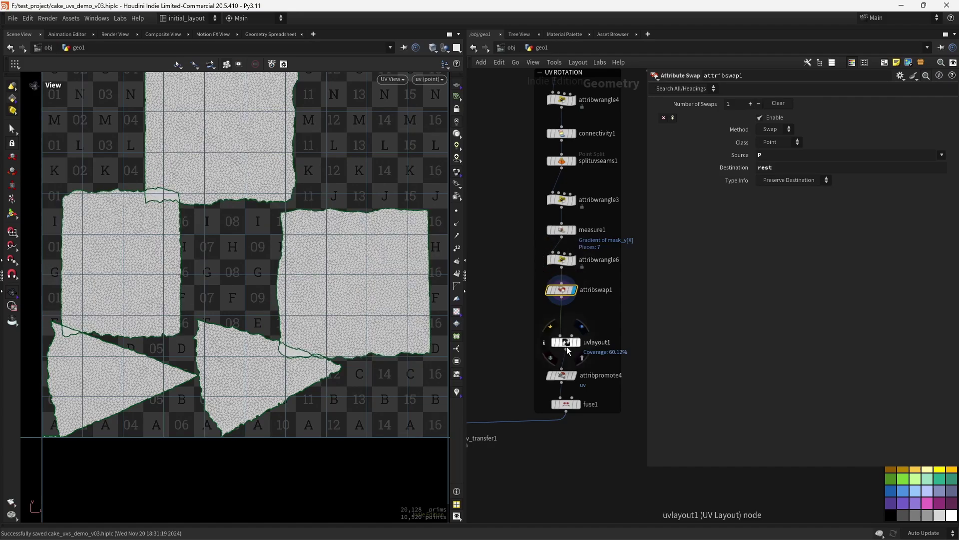
Display uvlayout1 in the perspective view and review its Axis Alignment options, leaving the setting at None.
{"action": "left_click", "coordinate": [582, 328]}
{"action": "left_click", "coordinate": [568, 344]}
{"action": "key", "text": "space+1"}
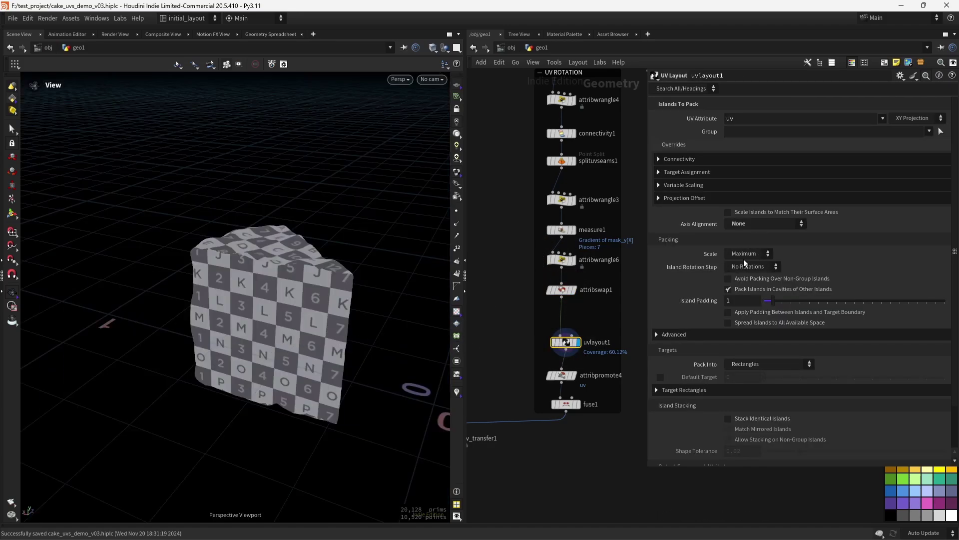
{"action": "left_click", "coordinate": [751, 224]}
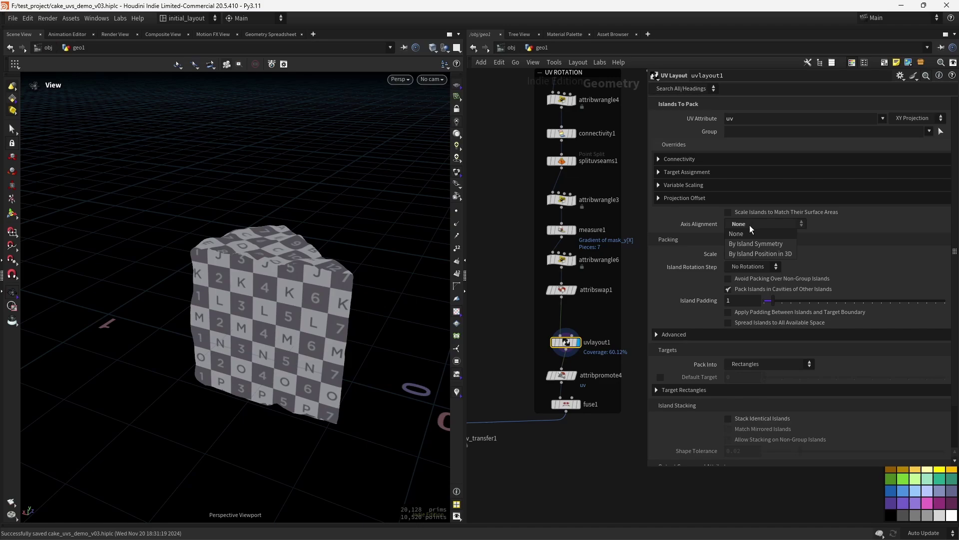
{"action": "left_click", "coordinate": [752, 225]}
Display attribpromote4 to review its uv promotion from point to vertex, followed by fuse1 and its snap settings.
{"action": "middle_click_drag", "start_coordinate": [505, 361], "coordinate": [503, 336]}
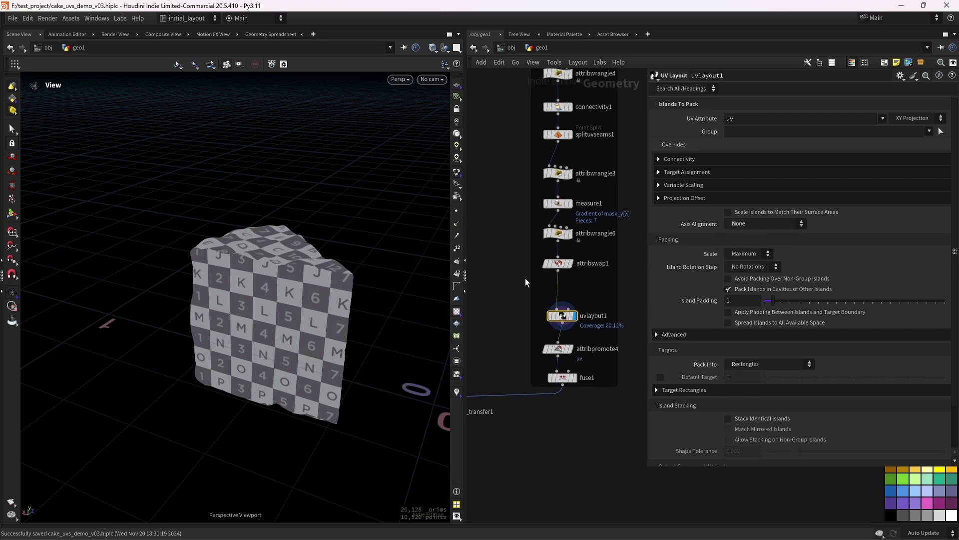
{"action": "scroll", "coordinate": [528, 322], "scroll_direction": "up", "scroll_amount": 2}
{"action": "left_click", "coordinate": [581, 360]}
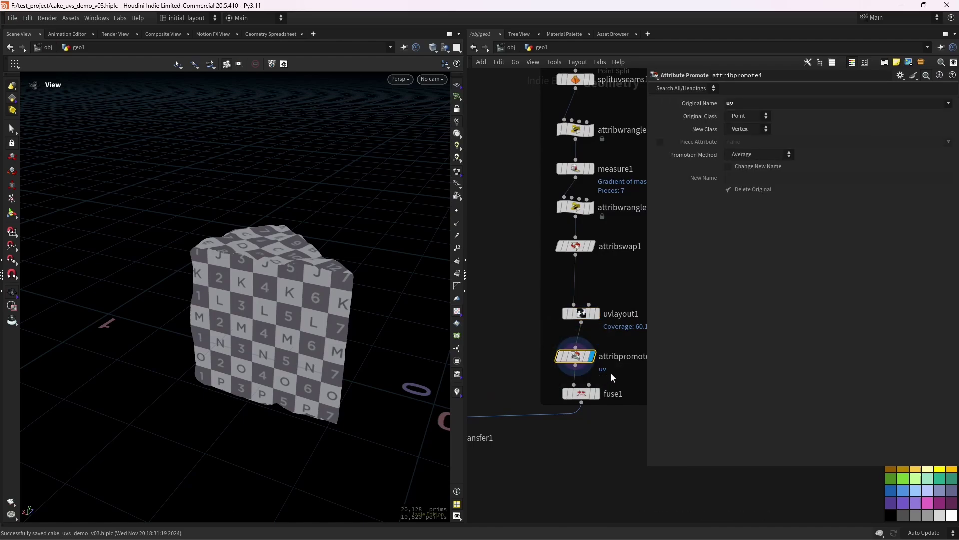
{"action": "middle_click_drag", "start_coordinate": [581, 360], "coordinate": [558, 349]}
{"action": "left_click_drag", "start_coordinate": [557, 349], "coordinate": [564, 347]}
{"action": "left_click", "coordinate": [581, 362]}
{"action": "left_click", "coordinate": [561, 381]}
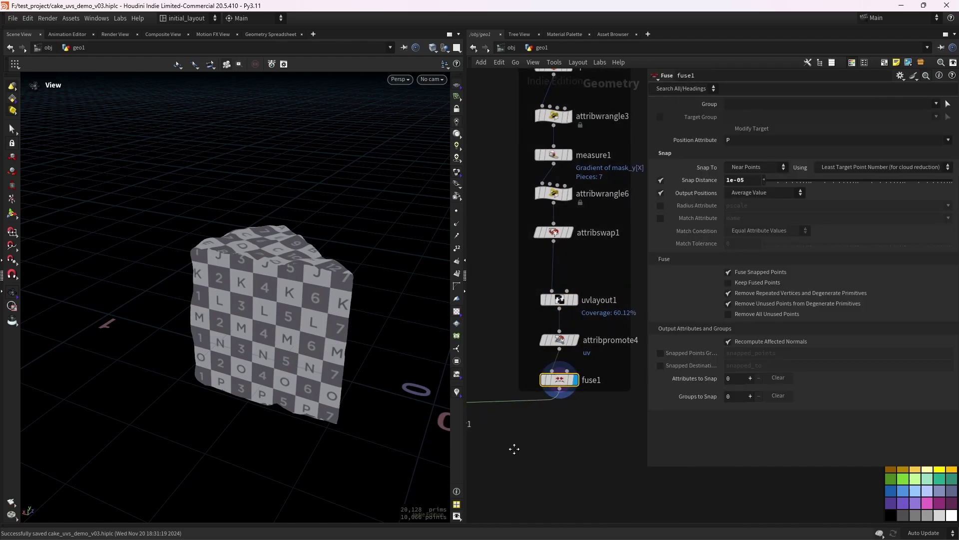
Display uv_transfer1 and inspect the transferred UVs on the dense cake slice with the wireframe overlay on.
{"action": "mouse_move", "coordinate": [547, 420]}
{"action": "middle_mouse_down"}
{"action": "mouse_move", "coordinate": [636, 409]}
{"action": "mouse_move", "coordinate": [564, 427]}
{"action": "middle_mouse_up"}
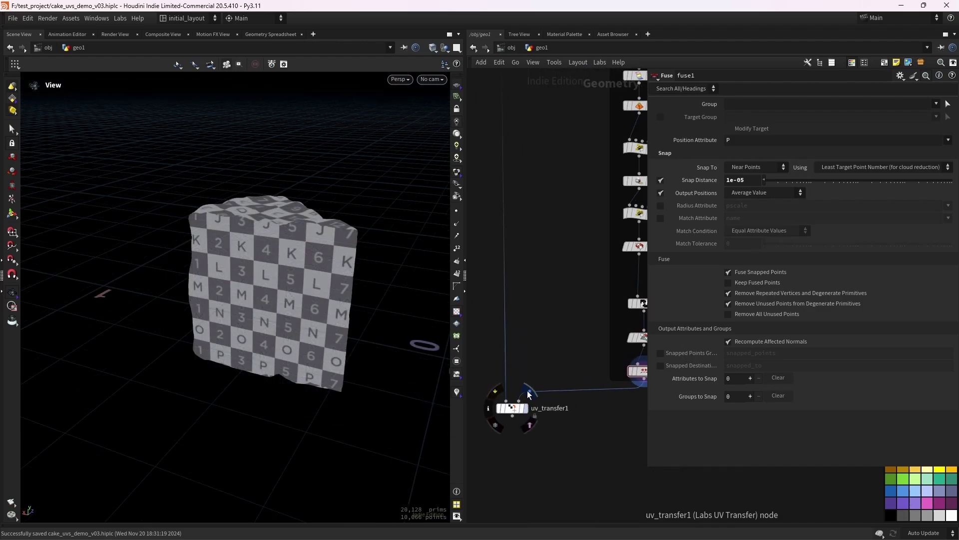
{"action": "left_click", "coordinate": [523, 405]}
{"action": "scroll", "coordinate": [341, 290], "scroll_direction": "up", "scroll_amount": 3}
{"action": "key", "text": "shift+w"}
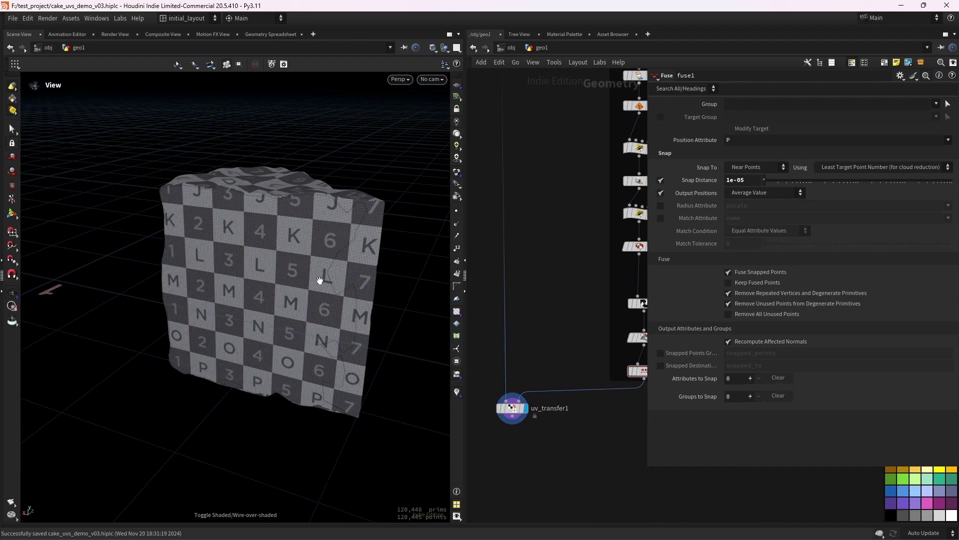
{"action": "mouse_move", "coordinate": [321, 279]}
{"action": "left_mouse_down"}
{"action": "mouse_move", "coordinate": [302, 280]}
{"action": "mouse_move", "coordinate": [306, 300]}
{"action": "left_mouse_up"}
{"action": "scroll", "coordinate": [306, 300], "scroll_direction": "up", "scroll_amount": 2}
Display fuse1 to compare its mesh density, return the display to uv_transfer1, and turn off the wireframe overlay.
{"action": "middle_click_drag", "start_coordinate": [607, 385], "coordinate": [542, 382]}
{"action": "left_click", "coordinate": [593, 368]}
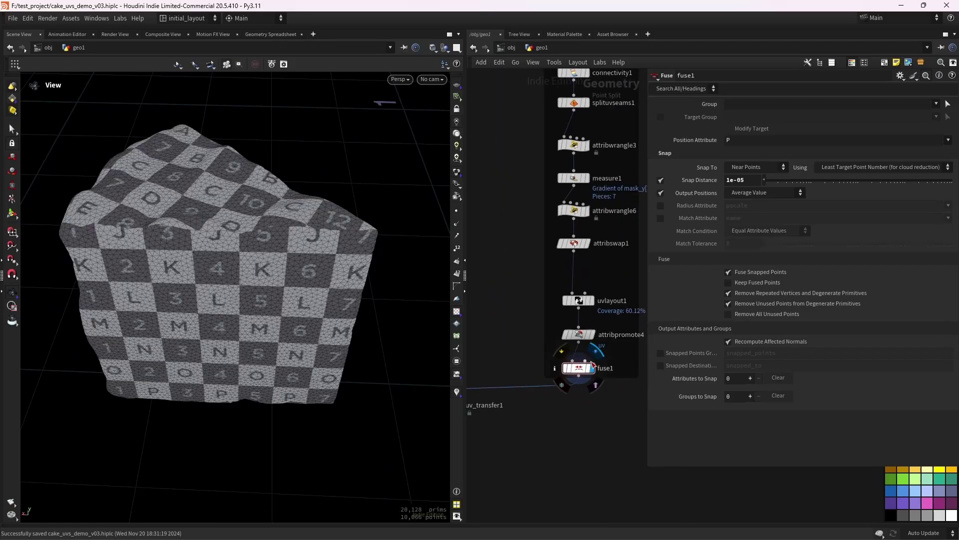
{"action": "middle_click_drag", "start_coordinate": [489, 439], "coordinate": [608, 413]}
{"action": "left_click", "coordinate": [580, 379]}
{"action": "mouse_move", "coordinate": [449, 342]}
{"action": "left_mouse_down"}
{"action": "mouse_move", "coordinate": [347, 379]}
{"action": "mouse_move", "coordinate": [283, 376]}
{"action": "mouse_move", "coordinate": [331, 364]}
{"action": "mouse_move", "coordinate": [306, 349]}
{"action": "mouse_move", "coordinate": [407, 336]}
{"action": "mouse_move", "coordinate": [306, 333]}
{"action": "left_mouse_up"}
{"action": "key", "text": "shift+w"}
{"action": "left_click_drag", "start_coordinate": [302, 376], "coordinate": [291, 351]}
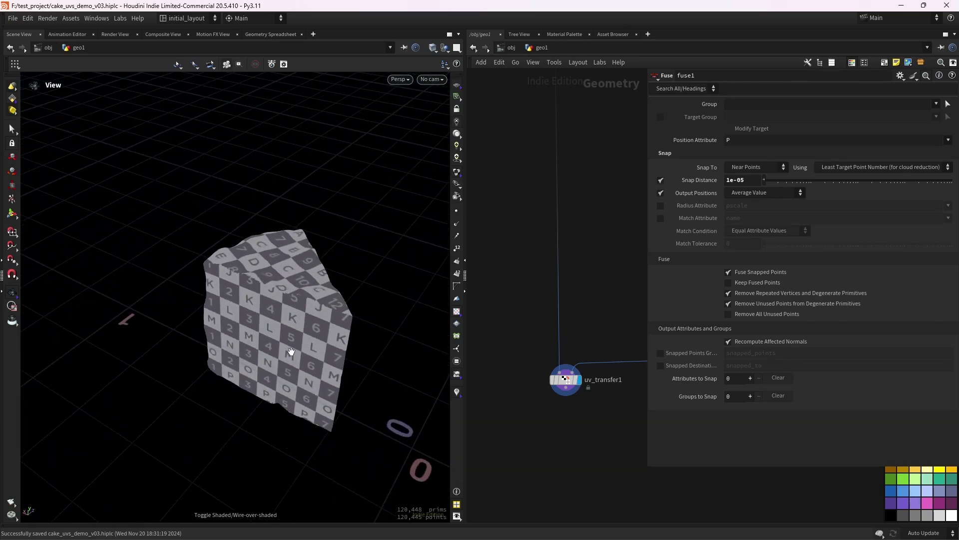